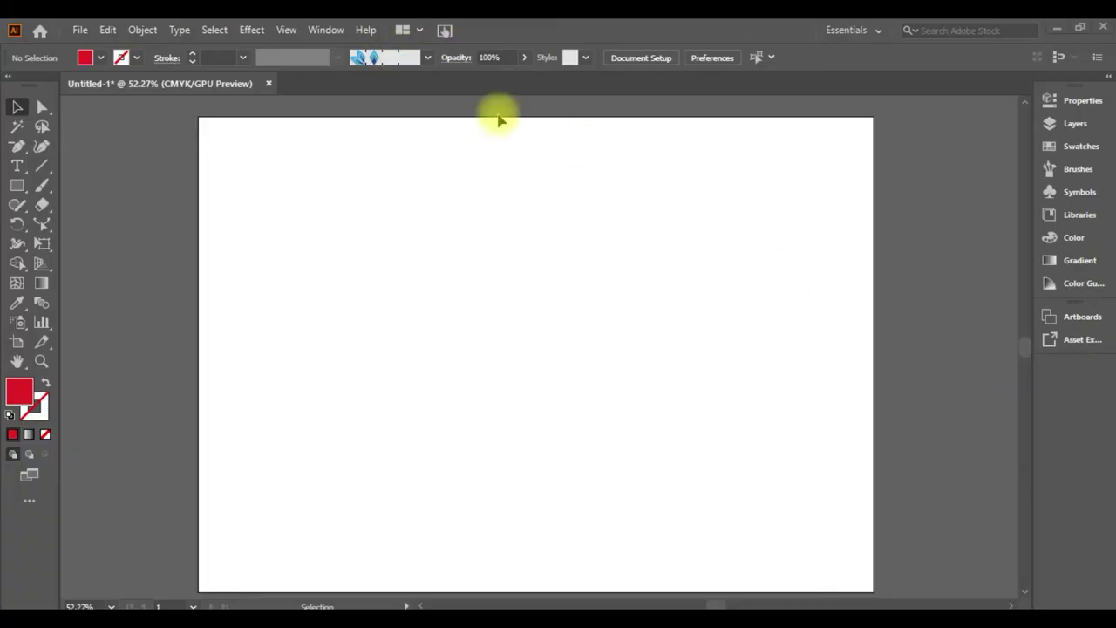
# Step: Draw a square on the artboard and rotate it about 45° onto its corner
pyautogui.click(17, 185)
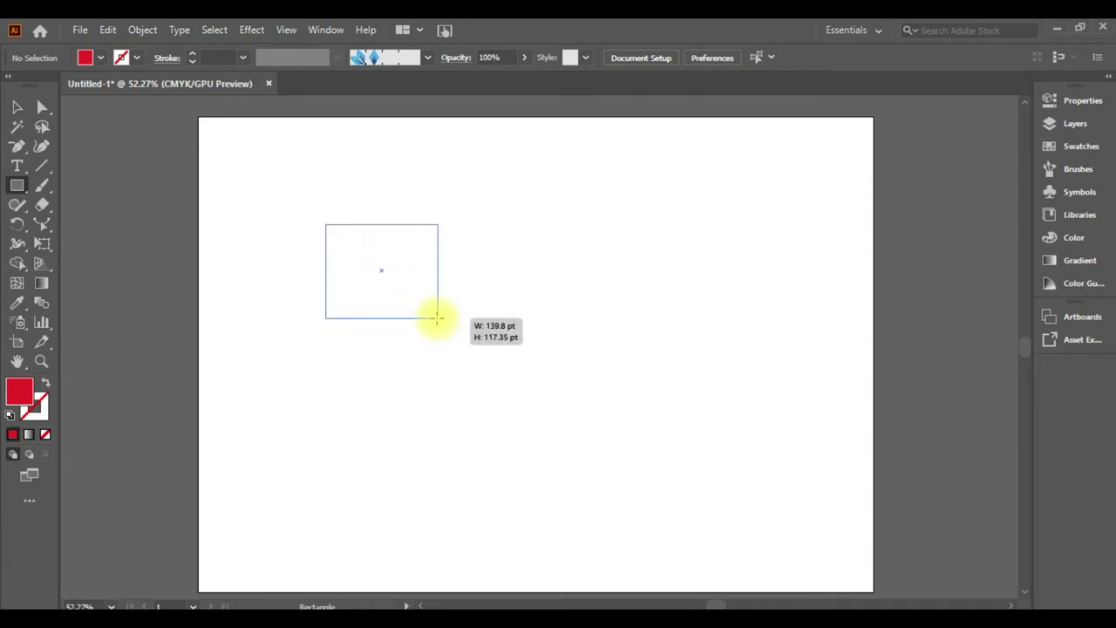
pyautogui.moveTo(344, 248); pyautogui.dragTo(430, 327)
pyautogui.click(15, 108)
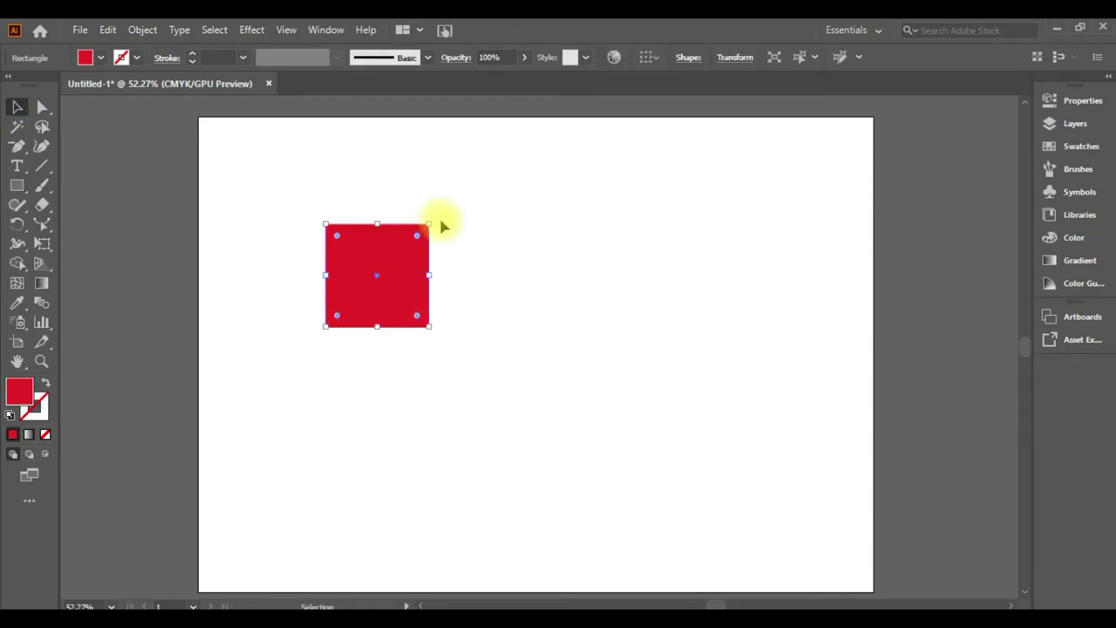
pyautogui.moveTo(432, 218); pyautogui.dragTo(371, 204)
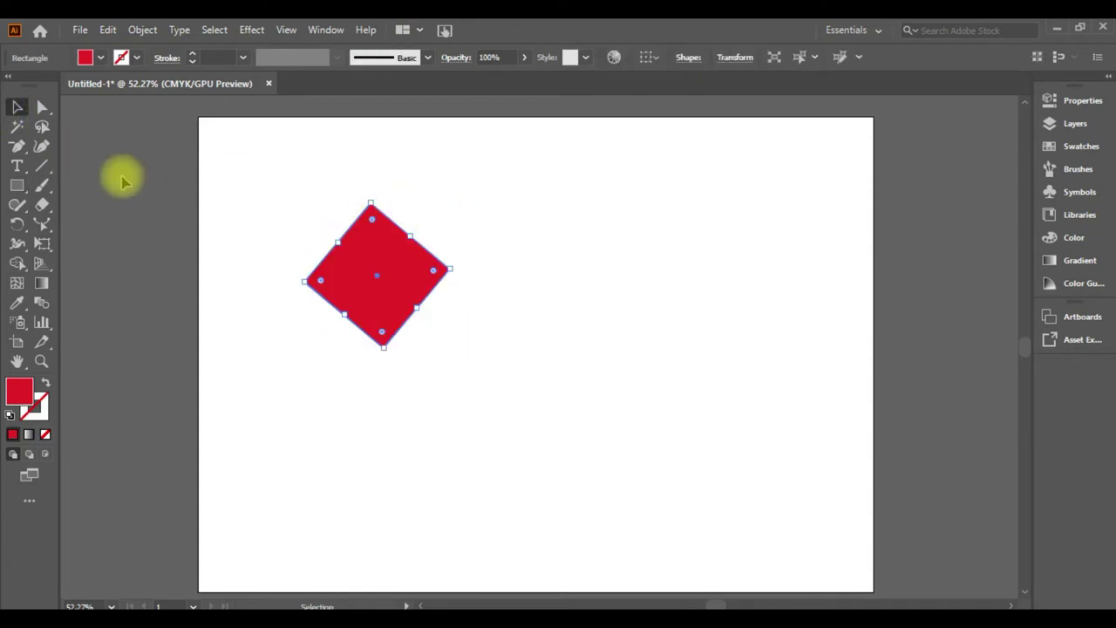
# Step: Draw a circle, set it on the diamond's top corner and enlarge it
pyautogui.click(19, 185)
pyautogui.click(90, 224)
pyautogui.moveTo(219, 153)
pyautogui.mouseDown()
pyautogui.moveTo(279, 214)
pyautogui.moveTo(381, 216)
pyautogui.mouseUp()
pyautogui.click(15, 107)
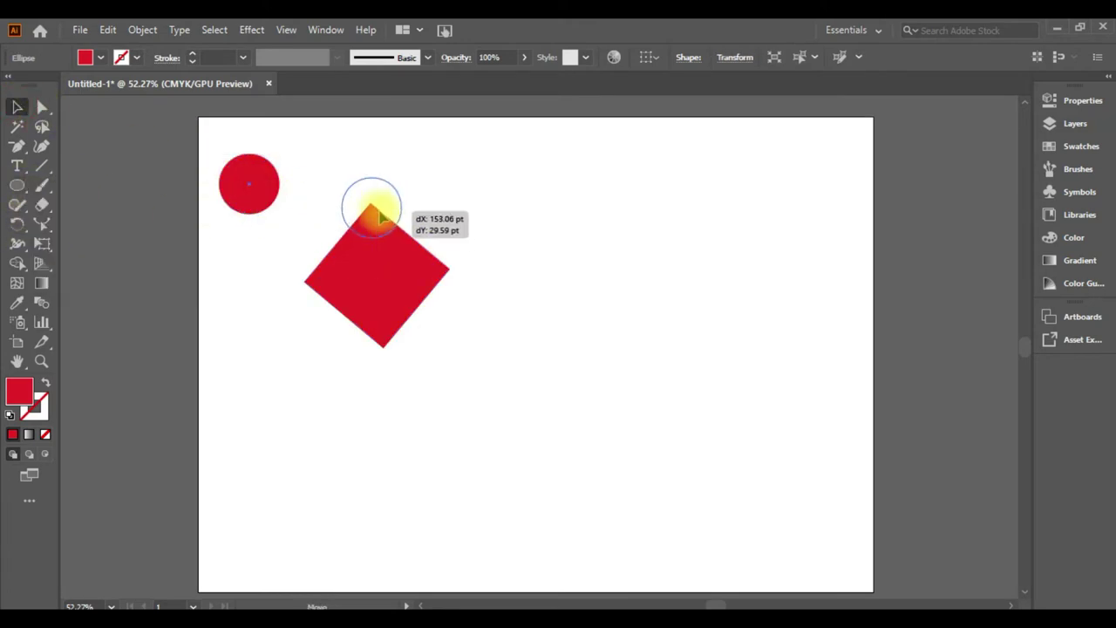
pyautogui.moveTo(400, 235); pyautogui.dragTo(436, 263)
pyautogui.moveTo(393, 231); pyautogui.dragTo(406, 225)
# Step: Paste an in-place copy of the diamond, move it down and shrink it
pyautogui.click(507, 256)
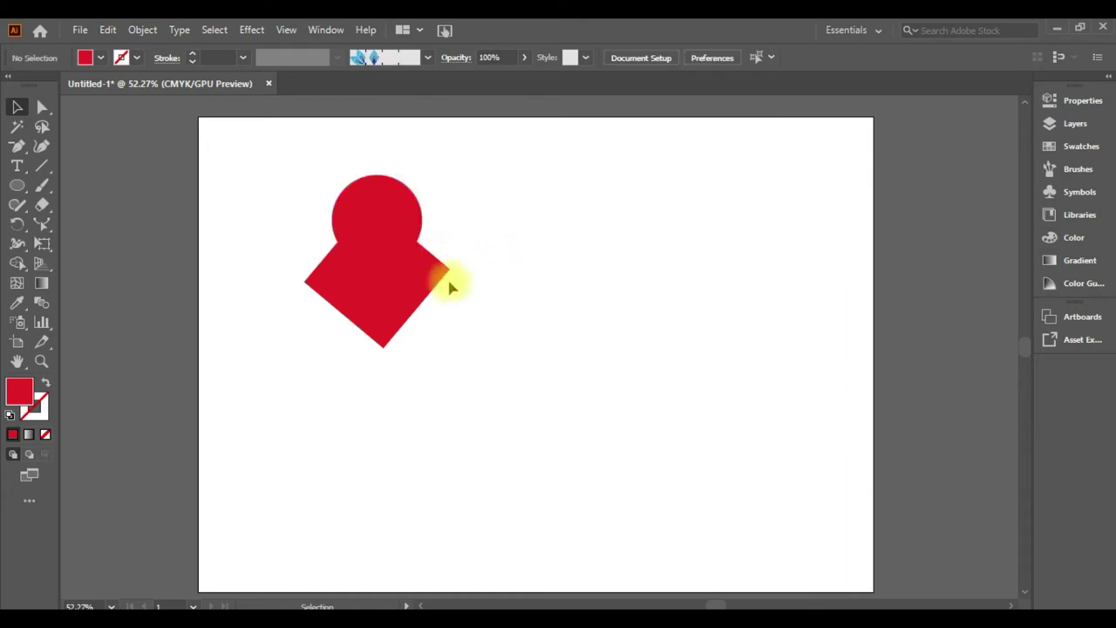
pyautogui.click(404, 277)
pyautogui.click(526, 238)
pyautogui.click(386, 334)
pyautogui.hotkey('ctrl', 'c')
pyautogui.hotkey('ctrl', 'shift', 'v')
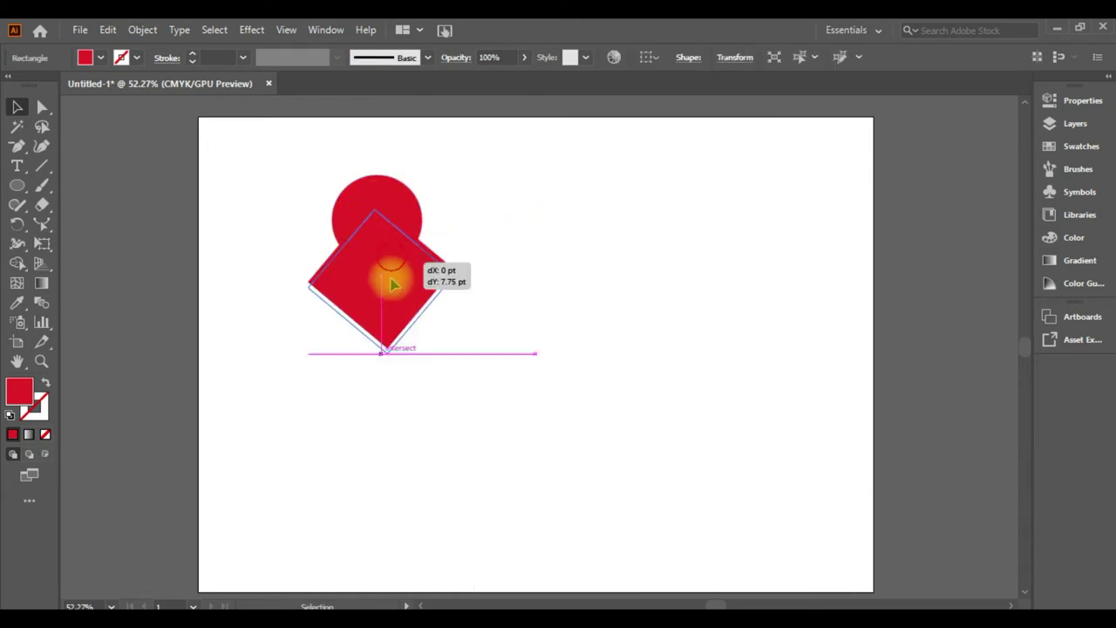
pyautogui.moveTo(375, 204); pyautogui.dragTo(381, 265)
pyautogui.moveTo(394, 406); pyautogui.dragTo(394, 326)
pyautogui.click(364, 225)
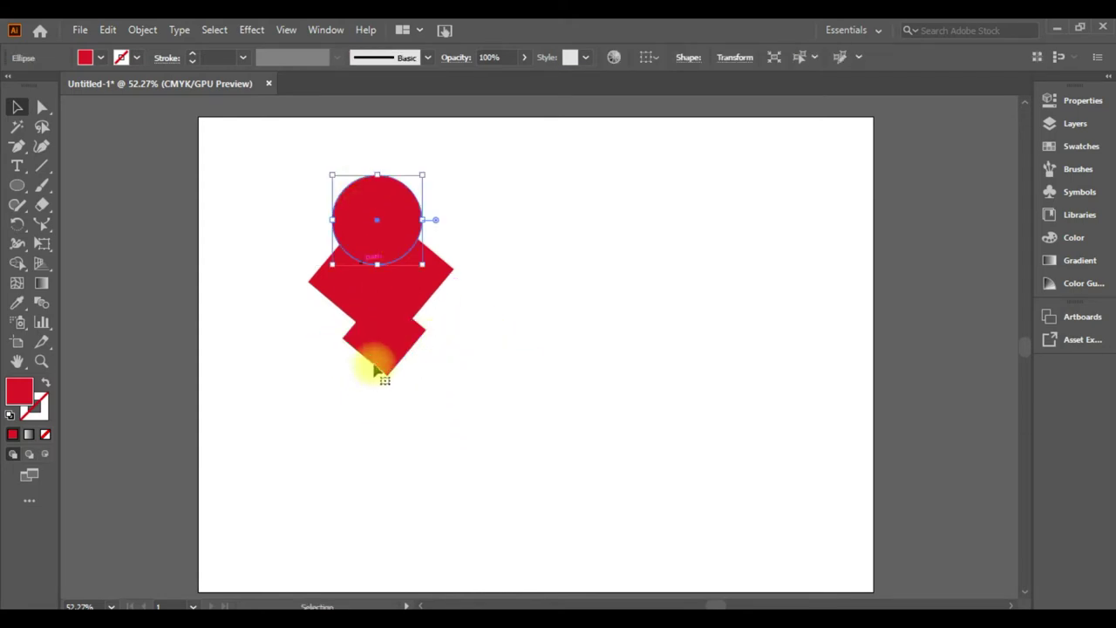
# Step: Fill the circle yellow and the small diamond orange-red
pyautogui.doubleClick(21, 393)
pyautogui.moveTo(384, 282); pyautogui.dragTo(386, 331)
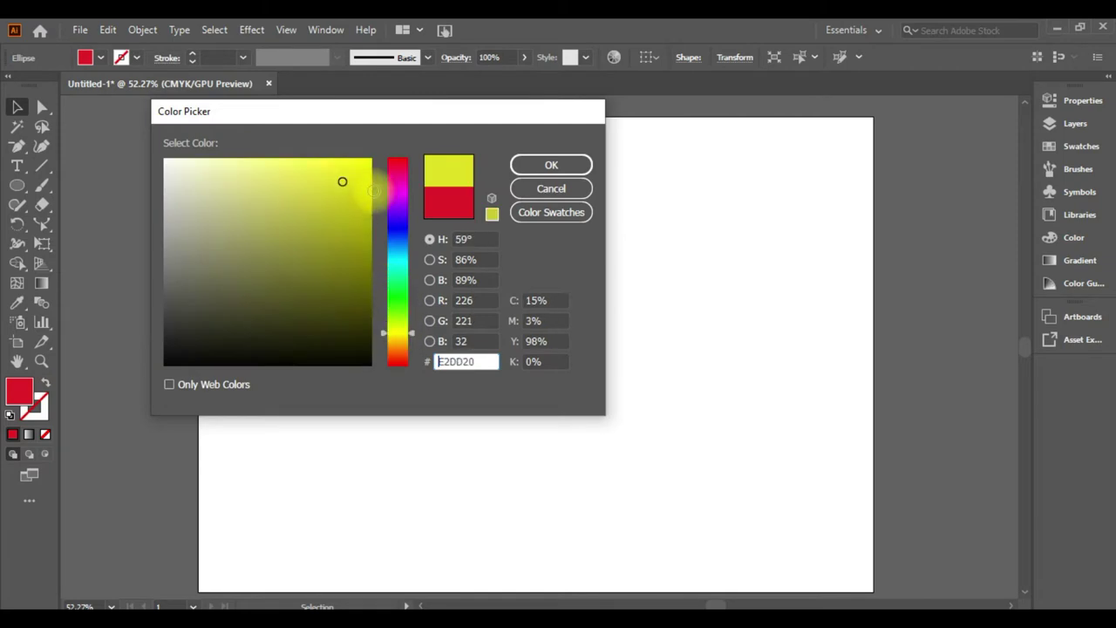
pyautogui.click(552, 165)
pyautogui.click(394, 349)
pyautogui.doubleClick(20, 392)
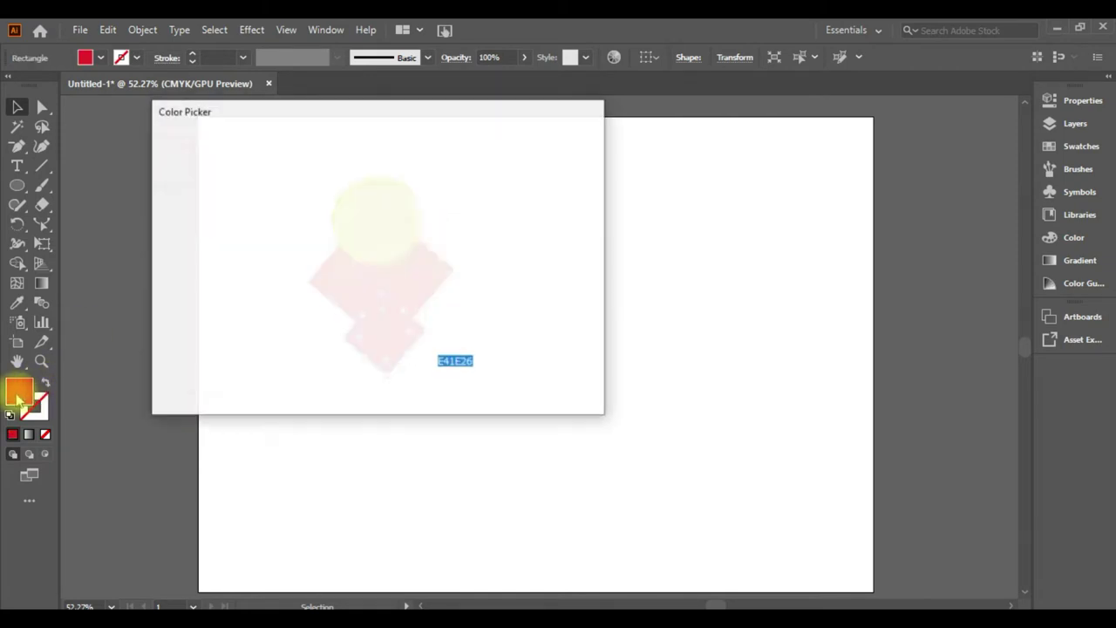
pyautogui.click(400, 355)
pyautogui.click(364, 164)
# Step: Brighten the circle's yellow to full saturation and brightness
pyautogui.click(552, 165)
pyautogui.click(354, 236)
pyautogui.doubleClick(21, 393)
pyautogui.moveTo(340, 183); pyautogui.dragTo(386, 150)
pyautogui.click(551, 165)
# Step: Adjust the small diamond's fill to orange
pyautogui.click(378, 332)
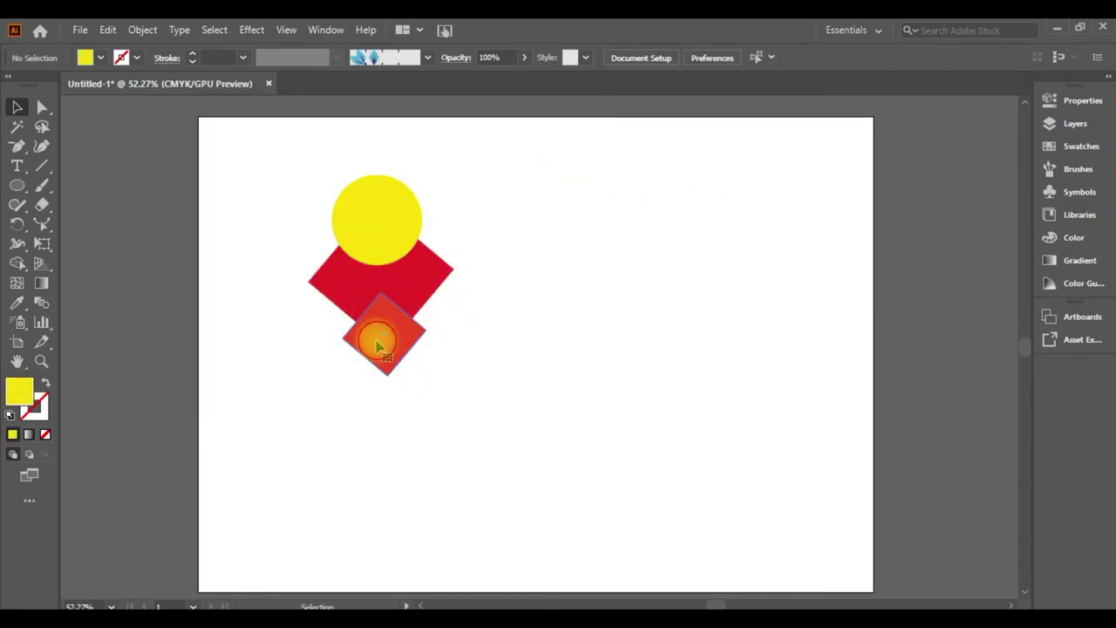
pyautogui.doubleClick(21, 393)
pyautogui.click(371, 160)
pyautogui.moveTo(396, 361); pyautogui.dragTo(396, 340)
pyautogui.click(397, 348)
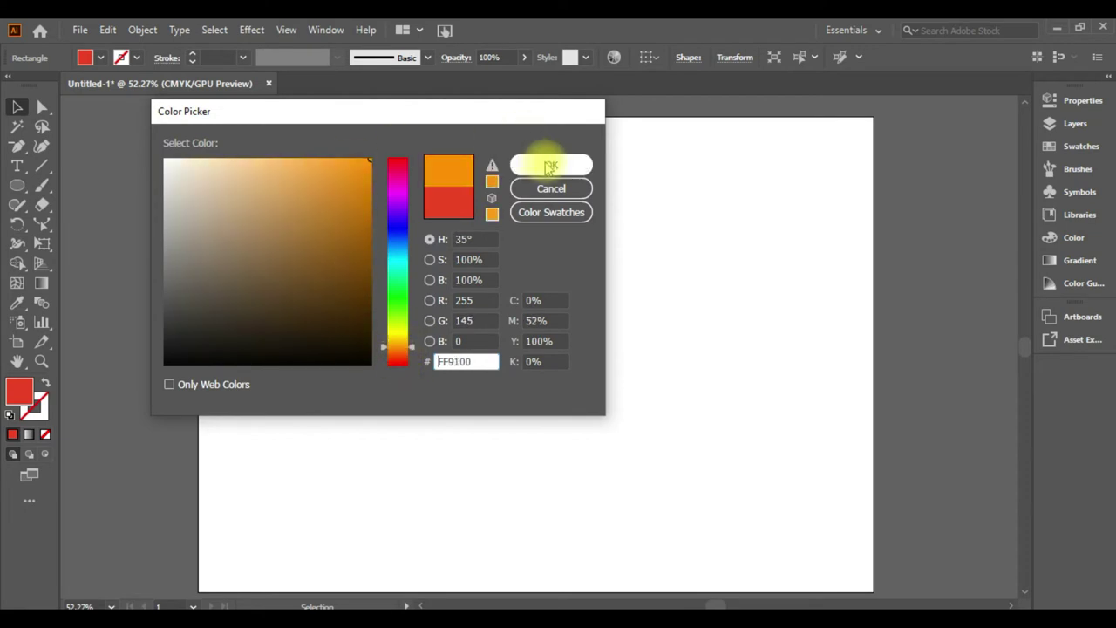
pyautogui.click(551, 165)
# Step: Group all three shapes and move the group off the artboard's left edge
pyautogui.click(680, 225)
pyautogui.moveTo(274, 157); pyautogui.dragTo(515, 431)
pyautogui.rightClick(368, 268)
pyautogui.click(419, 369)
pyautogui.moveTo(398, 307); pyautogui.dragTo(186, 262)
# Step: Scale down the motif and save it as Pattern Brush 2 at 93% scale
pyautogui.moveTo(239, 328); pyautogui.dragTo(168, 220)
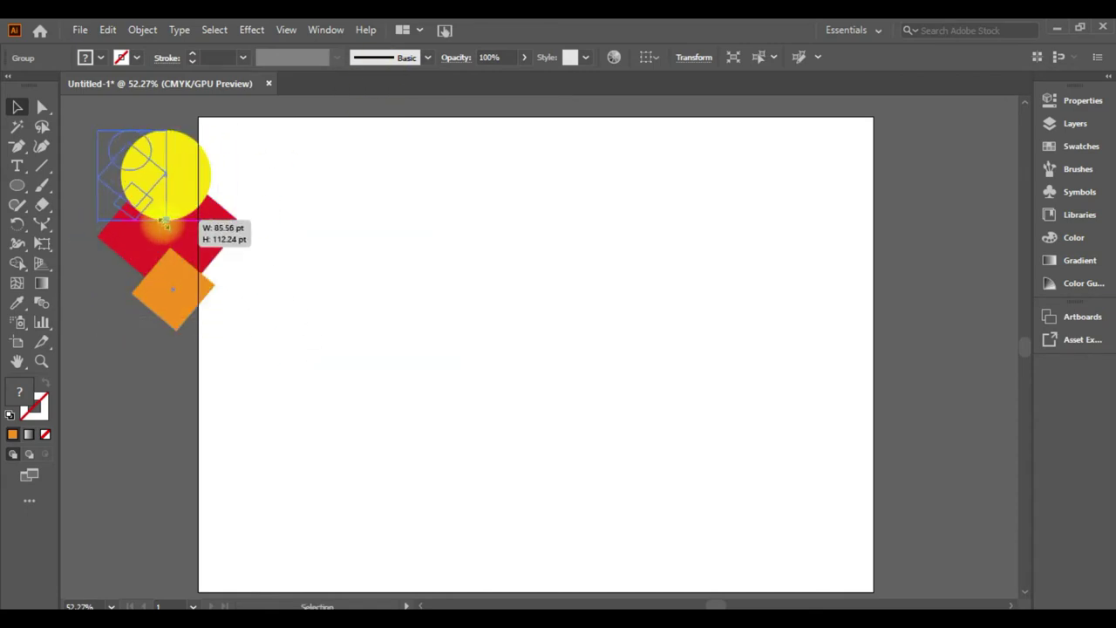
pyautogui.click(404, 57)
pyautogui.click(387, 184)
pyautogui.click(495, 405)
pyautogui.click(527, 440)
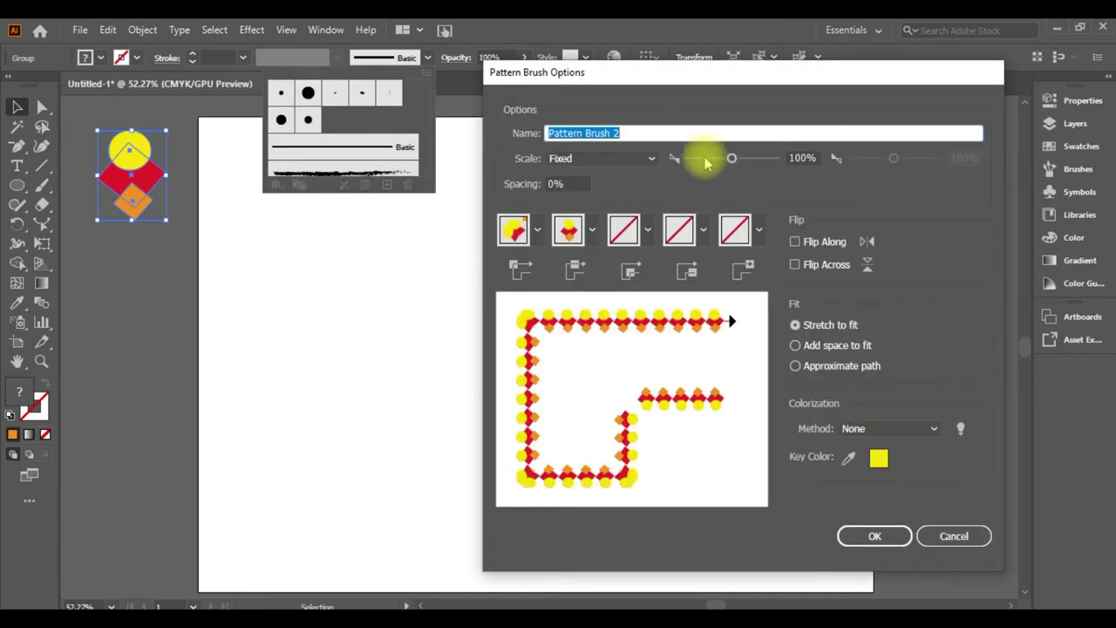
pyautogui.moveTo(731, 163); pyautogui.dragTo(723, 162)
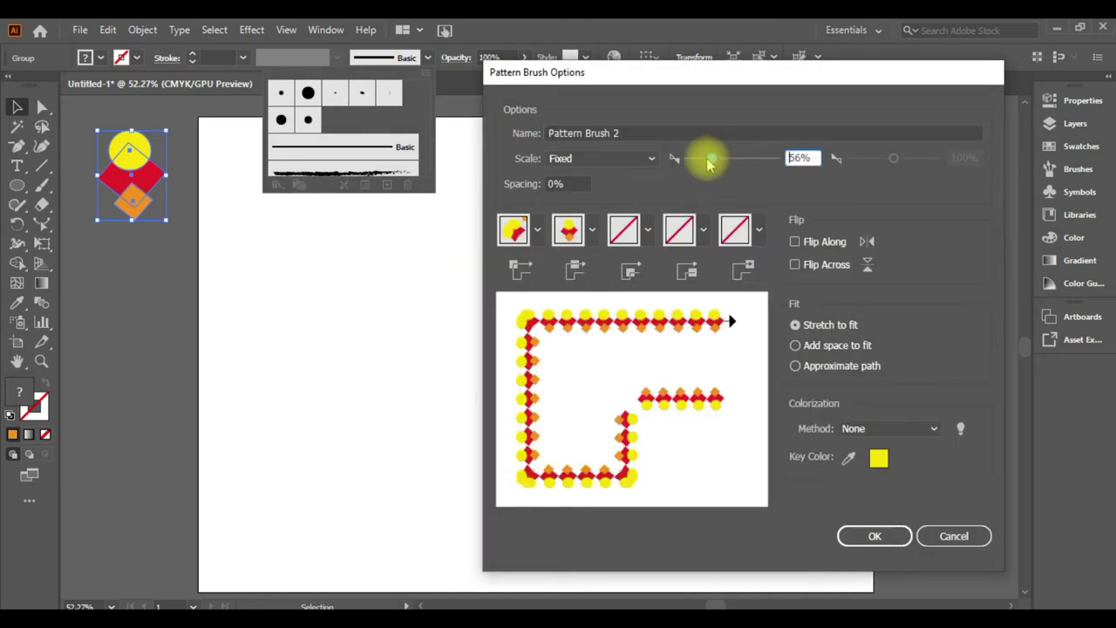
pyautogui.click(651, 158)
pyautogui.click(651, 158)
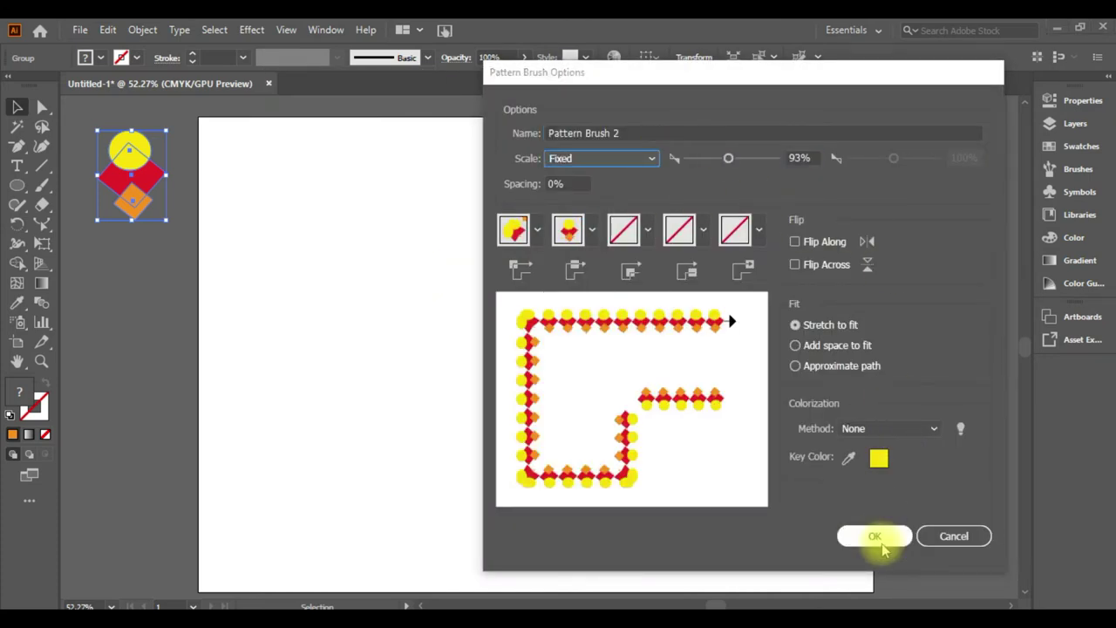
pyautogui.click(874, 535)
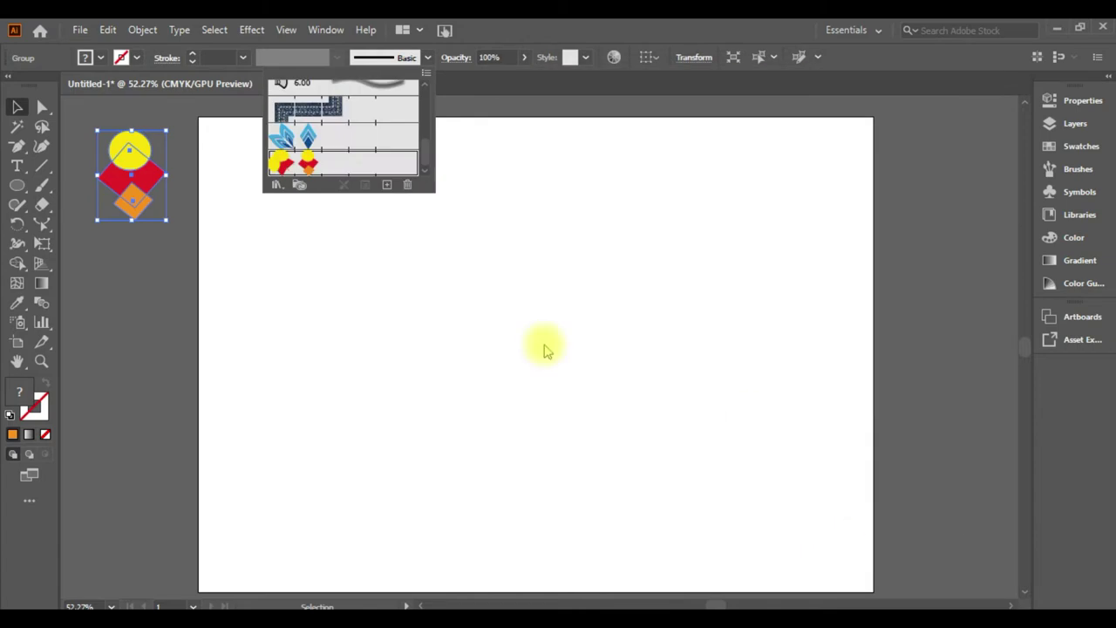
# Step: Paint a long wavy stroke across the artboard with the Paintbrush
pyautogui.click(41, 187)
pyautogui.click(42, 189)
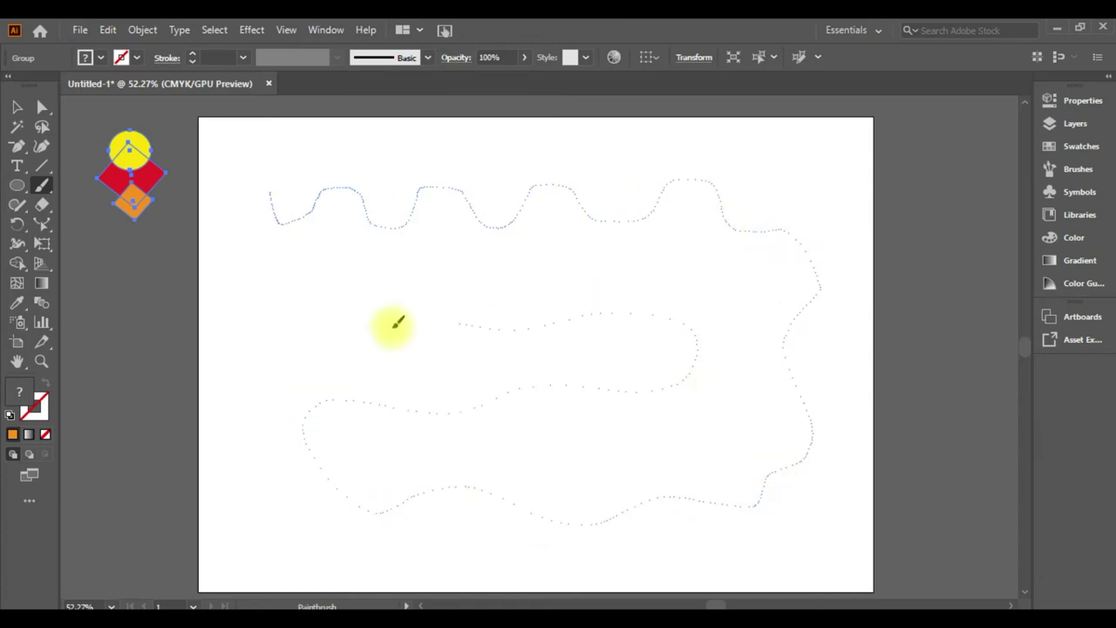
pyautogui.moveTo(279, 330); pyautogui.dragTo(305, 315)
# Step: Set the wavy path's stroke weight to 0.25 pt
pyautogui.click(16, 106)
pyautogui.click(360, 195)
pyautogui.click(193, 61)
pyautogui.click(193, 61)
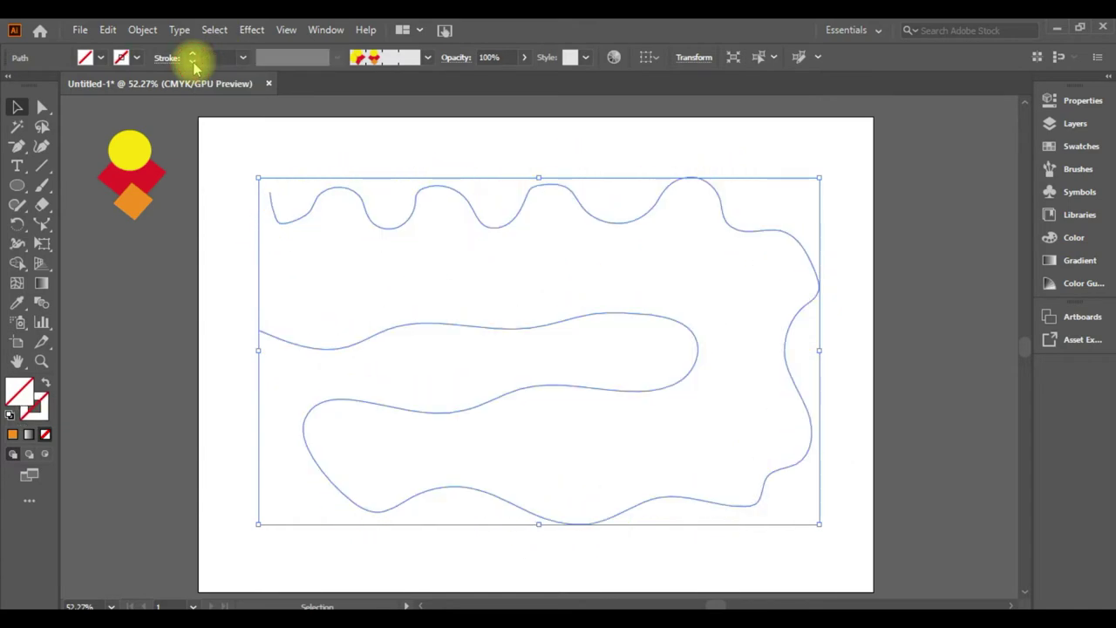
pyautogui.click(192, 53)
pyautogui.click(492, 152)
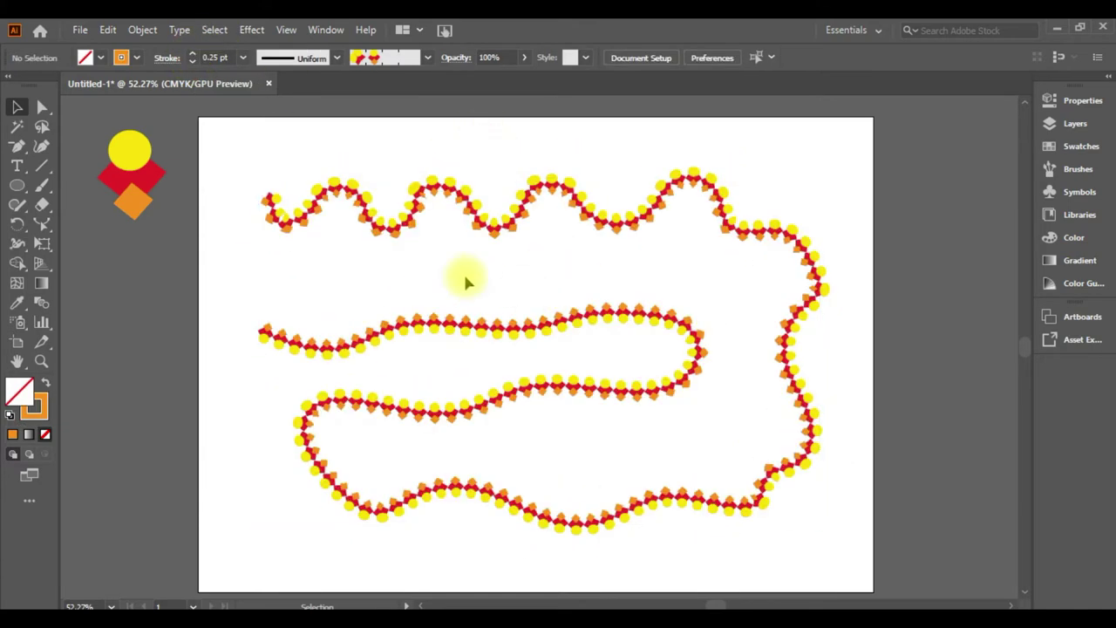
# Step: Delete the wavy brush path
pyautogui.click(19, 106)
pyautogui.click(386, 219)
pyautogui.press('Delete')
# Step: Draw a large circle, apply the yellow-red-orange pattern brush, enlarge and centre it
pyautogui.click(16, 185)
pyautogui.moveTo(325, 200); pyautogui.dragTo(541, 422)
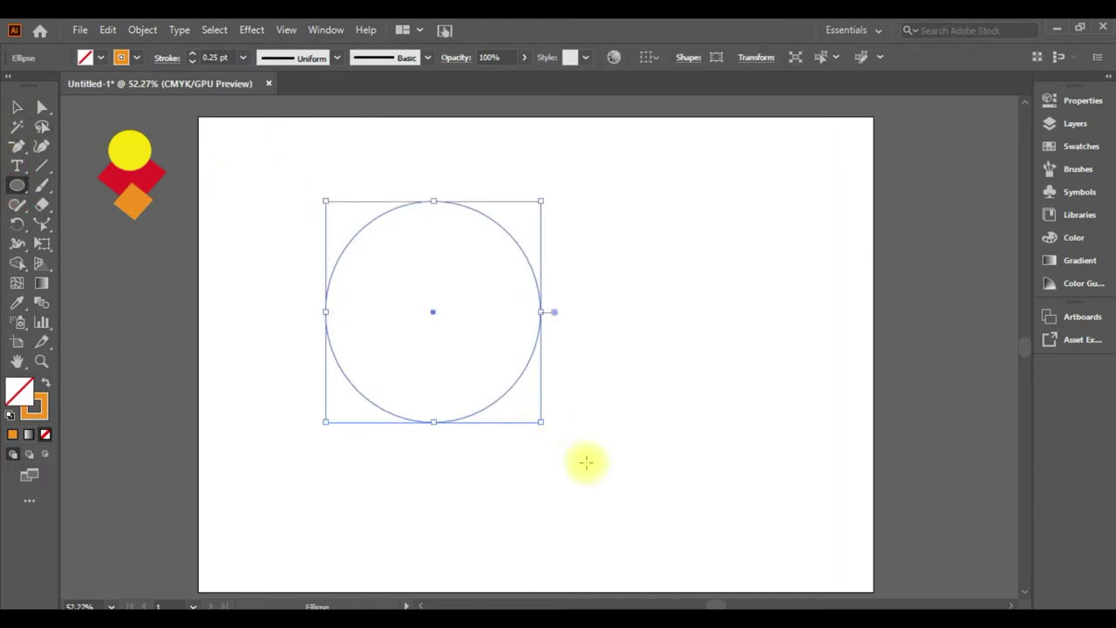
pyautogui.click(427, 58)
pyautogui.click(318, 163)
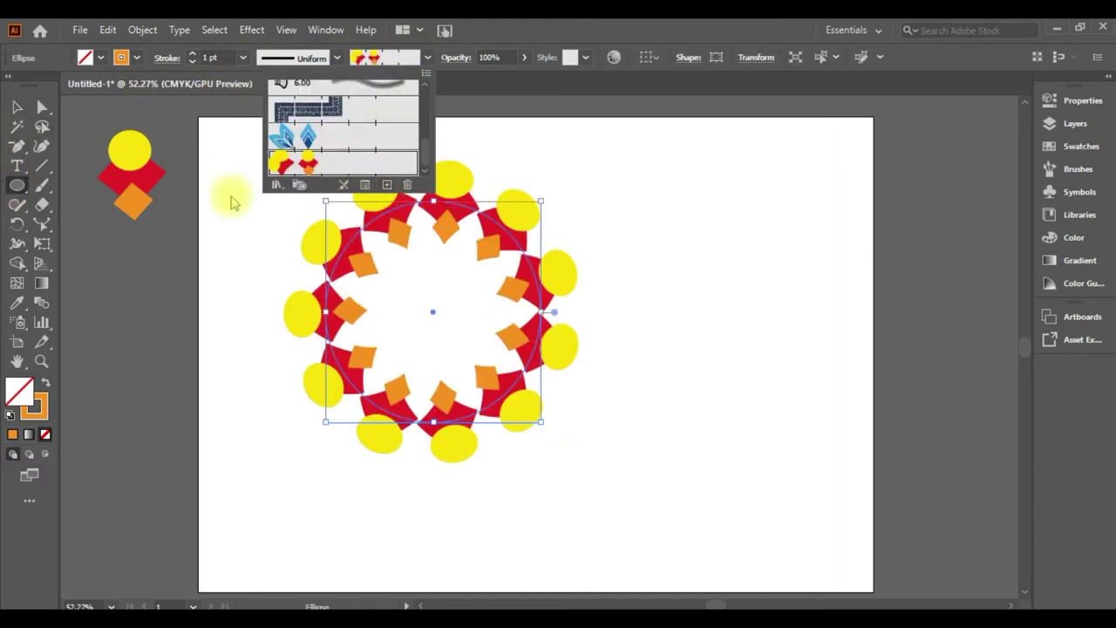
pyautogui.click(233, 188)
pyautogui.moveTo(543, 423)
pyautogui.mouseDown()
pyautogui.moveTo(668, 524)
pyautogui.moveTo(655, 528)
pyautogui.mouseUp()
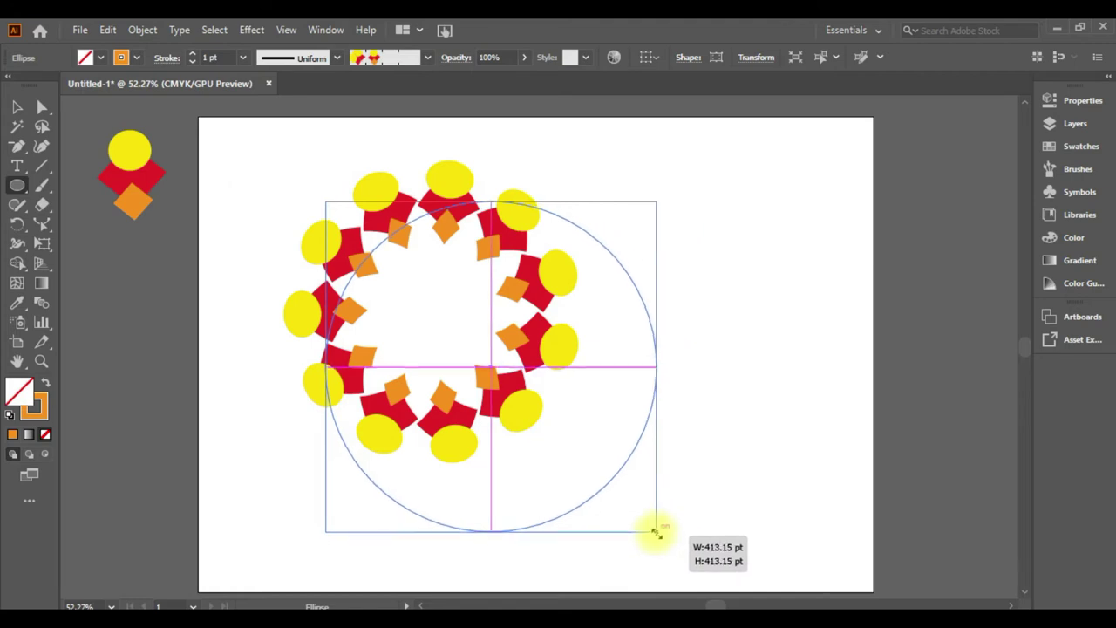
pyautogui.click(12, 105)
pyautogui.moveTo(462, 218); pyautogui.dragTo(486, 180)
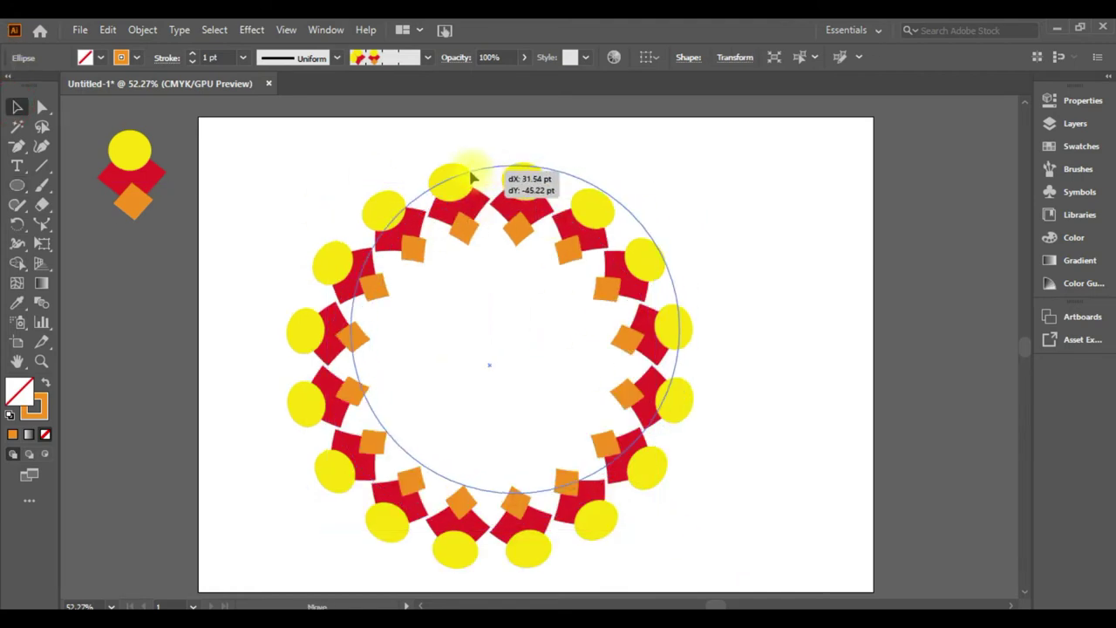
# Step: Paste a smaller, thinner-stroked copy of the ring centred inside it
pyautogui.hotkey('ctrl', 'v')
pyautogui.moveTo(704, 183); pyautogui.dragTo(600, 285)
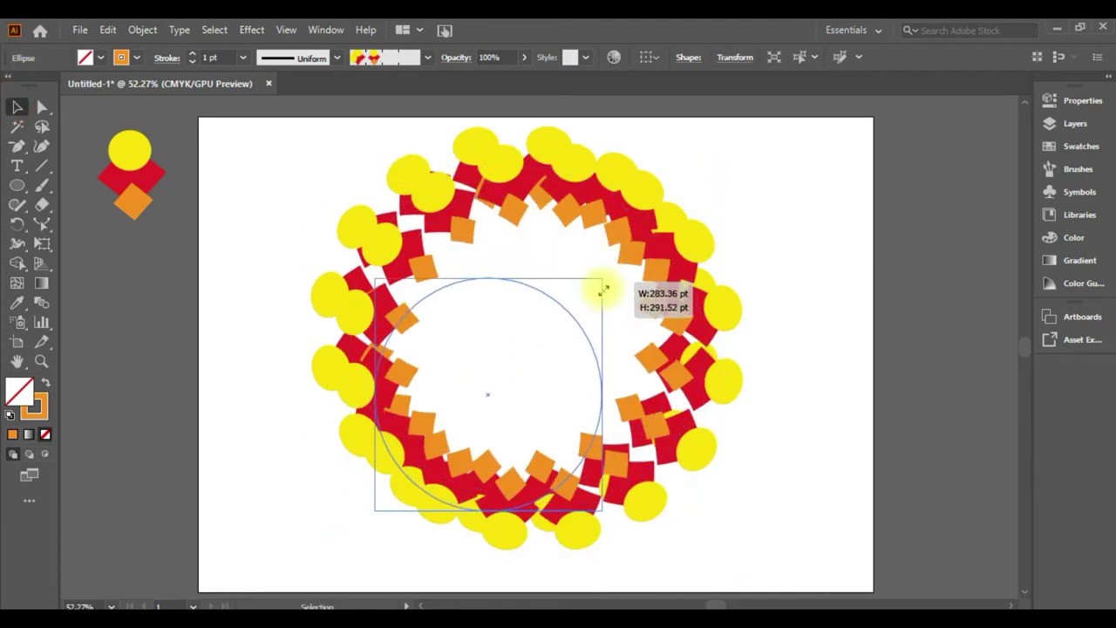
pyautogui.moveTo(558, 318); pyautogui.dragTo(580, 252)
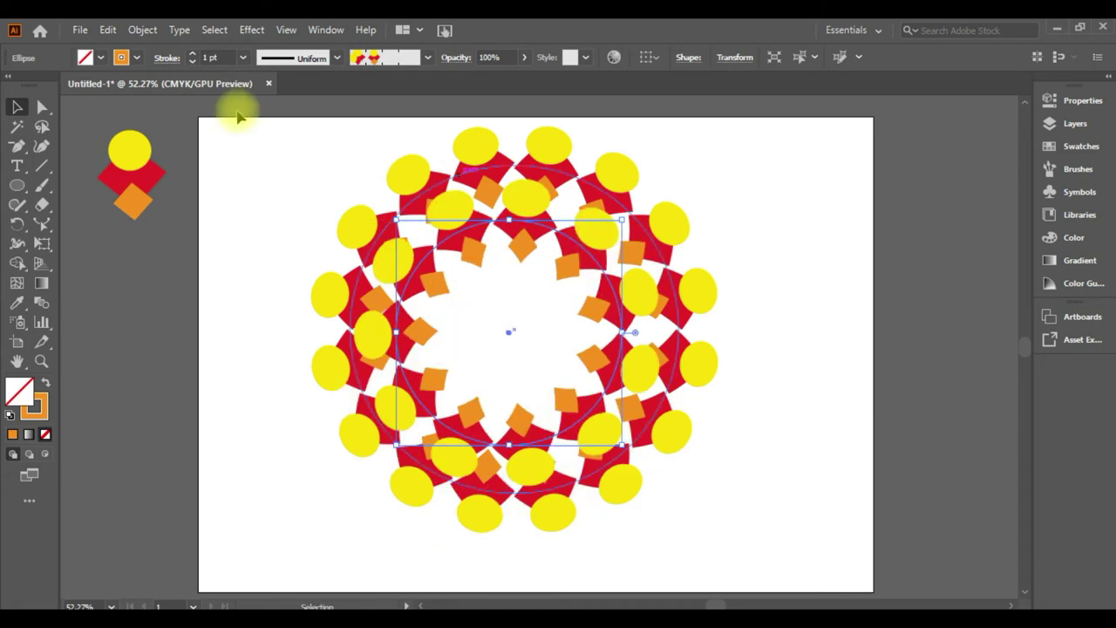
pyautogui.click(193, 62)
pyautogui.click(193, 61)
pyautogui.moveTo(621, 220)
pyautogui.mouseDown()
pyautogui.moveTo(553, 294)
pyautogui.moveTo(586, 288)
pyautogui.mouseUp()
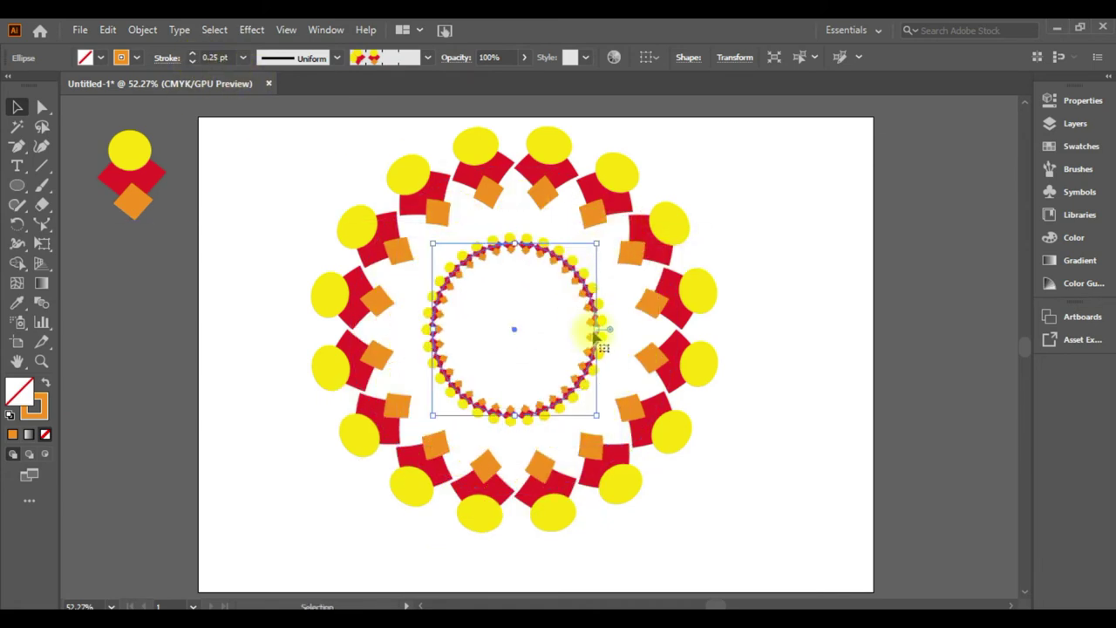
# Step: Widen the inner ring slightly and set its stroke weight to 0.5 pt
pyautogui.moveTo(597, 328); pyautogui.dragTo(605, 329)
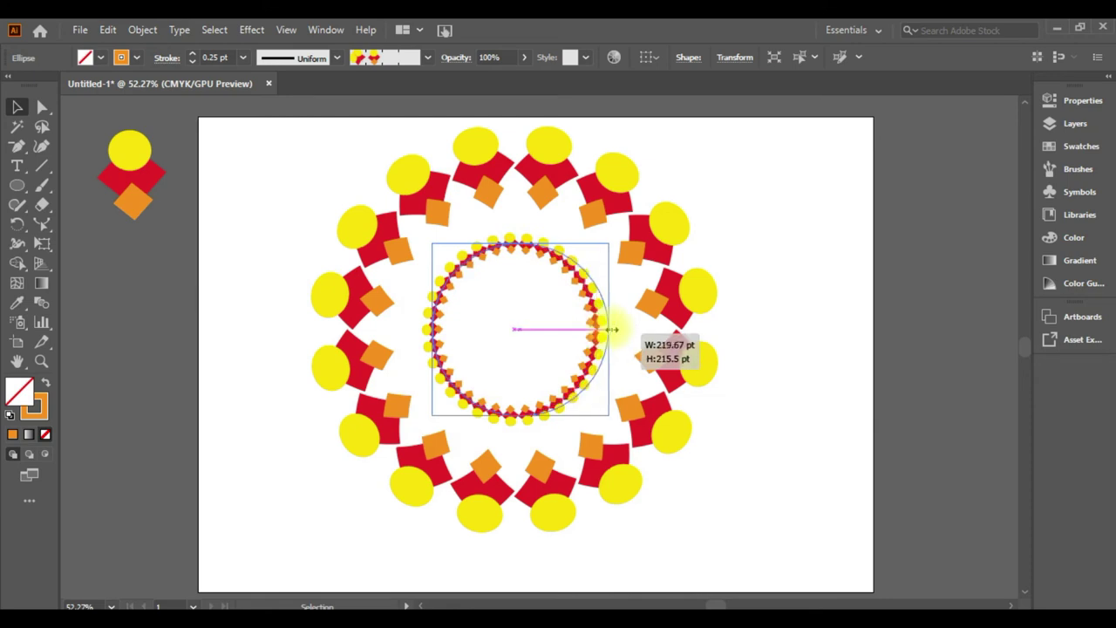
pyautogui.click(192, 54)
pyautogui.click(831, 341)
# Step: Draw a small circle at the centre, nudge it into place and apply a brush
pyautogui.click(16, 185)
pyautogui.moveTo(480, 291); pyautogui.dragTo(561, 373)
pyautogui.press('v')
pyautogui.press('Left')
pyautogui.press('Up')
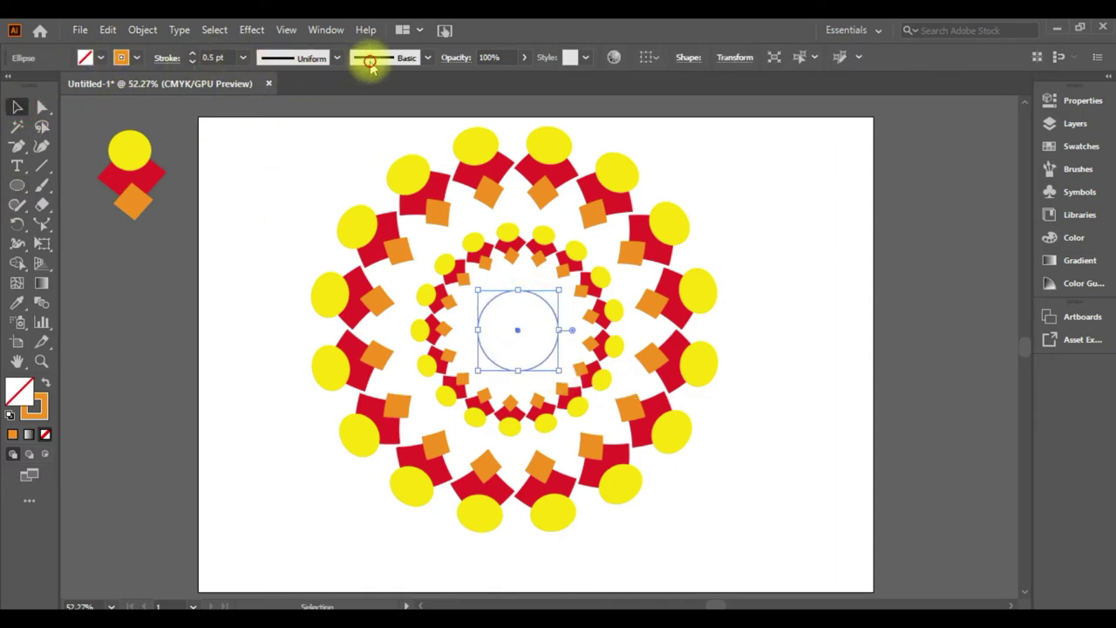
pyautogui.click(373, 59)
pyautogui.click(270, 154)
# Step: Undo the centre circle's resize and thin its stroke to 0.25 pt
pyautogui.moveTo(565, 293); pyautogui.dragTo(539, 307)
pyautogui.hotkey('ctrl', 'z')
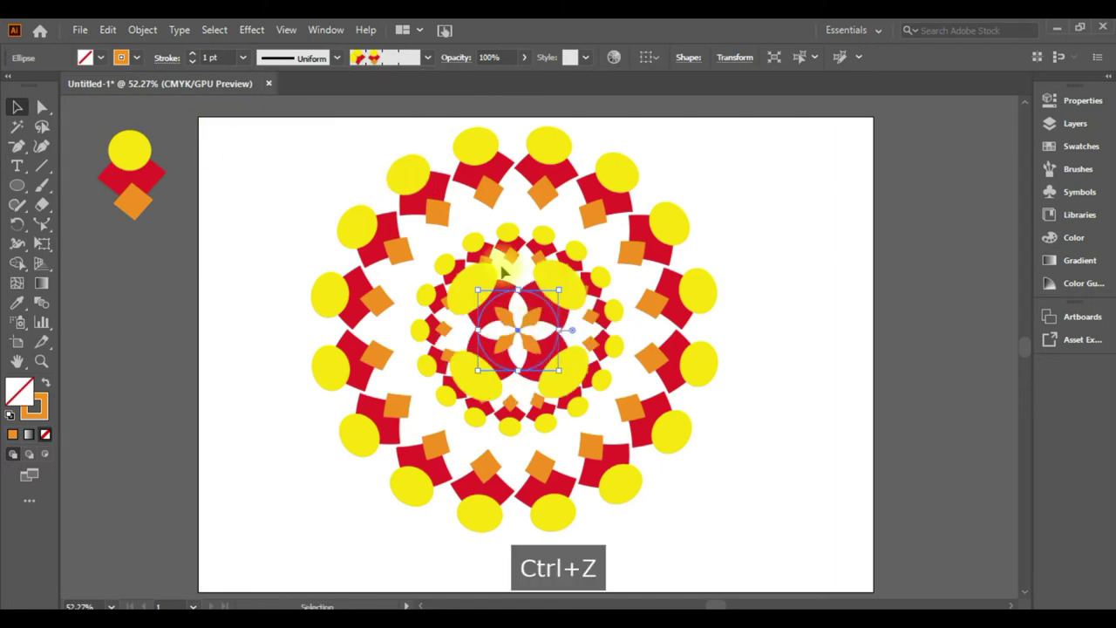
pyautogui.click(192, 62)
pyautogui.click(192, 61)
pyautogui.click(191, 61)
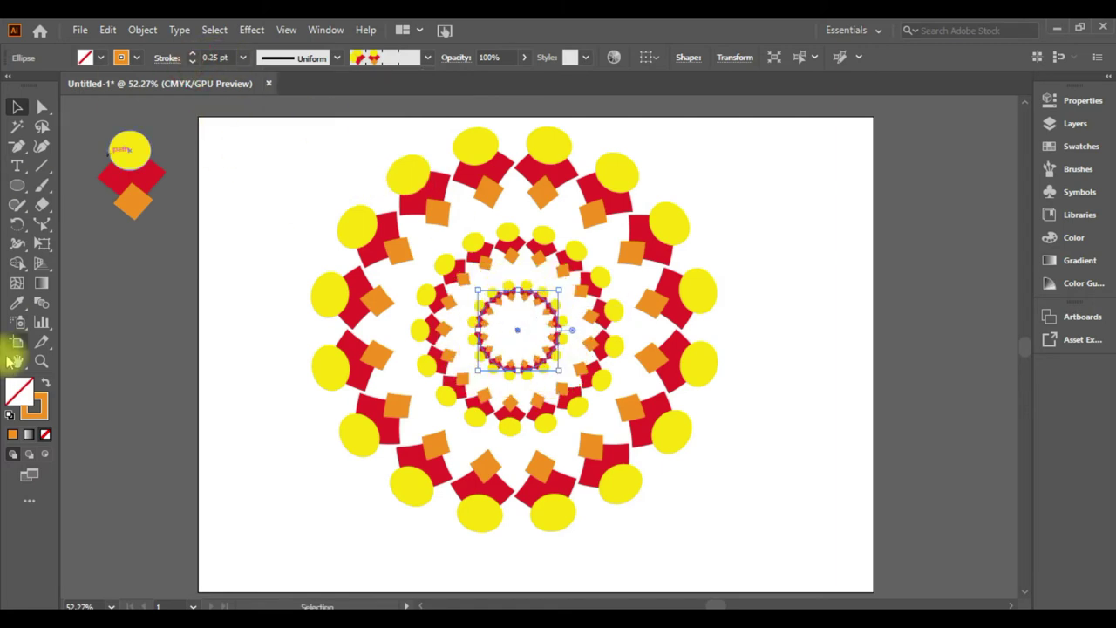
# Step: Fill the centre circle with dark red #8E1100
pyautogui.doubleClick(16, 397)
pyautogui.moveTo(388, 110)
pyautogui.mouseDown()
pyautogui.moveTo(448, 149)
pyautogui.moveTo(508, 85)
pyautogui.moveTo(820, 160)
pyautogui.moveTo(854, 117)
pyautogui.mouseUp()
pyautogui.click(468, 229)
pyautogui.click(801, 253)
pyautogui.click(980, 177)
pyautogui.click(894, 260)
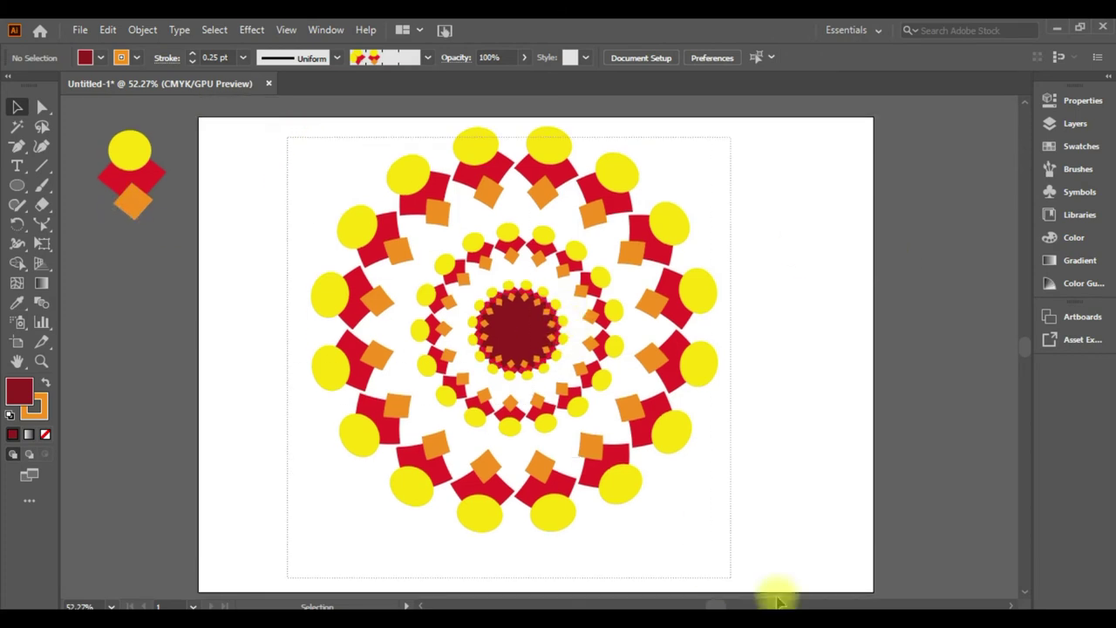
pyautogui.scroll(-2, 785, 540)
pyautogui.click(671, 436)
pyautogui.scroll(2, 750, 440)
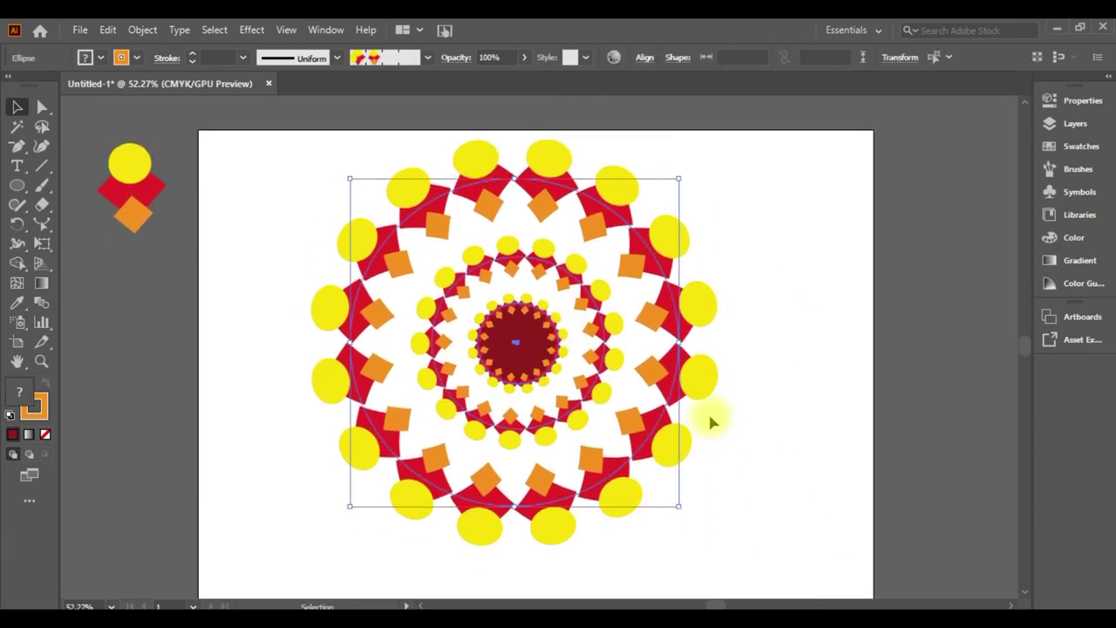
# Step: Draw a square left of the artboard and rotate it into a diamond
pyautogui.press('Delete')
pyautogui.hotkey('ctrl', 'z')
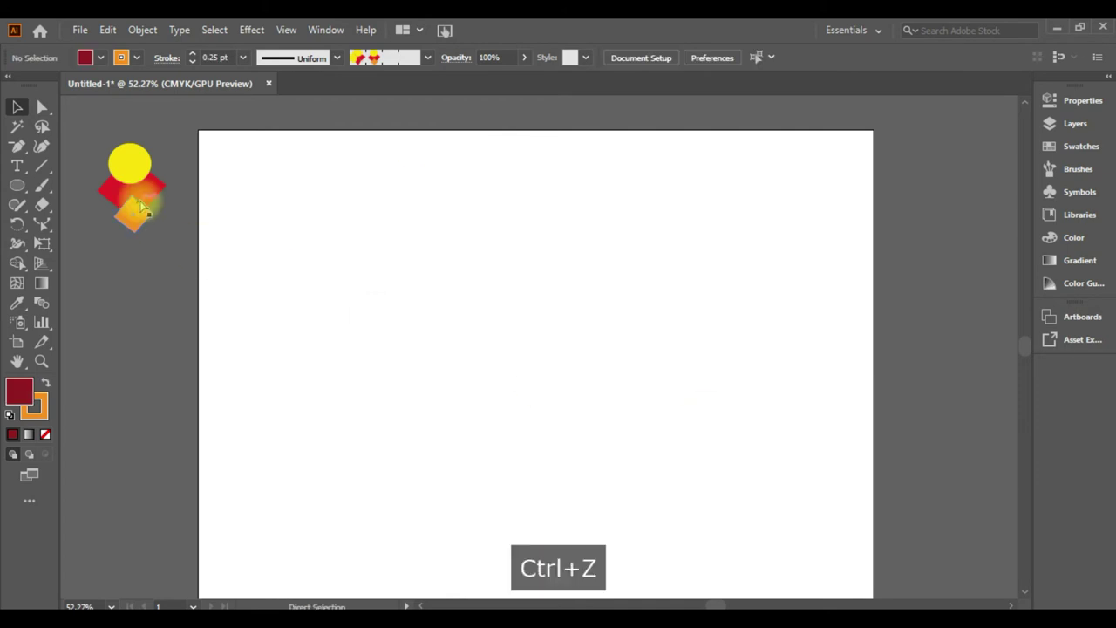
pyautogui.click(183, 270)
pyautogui.moveTo(17, 185); pyautogui.dragTo(70, 200)
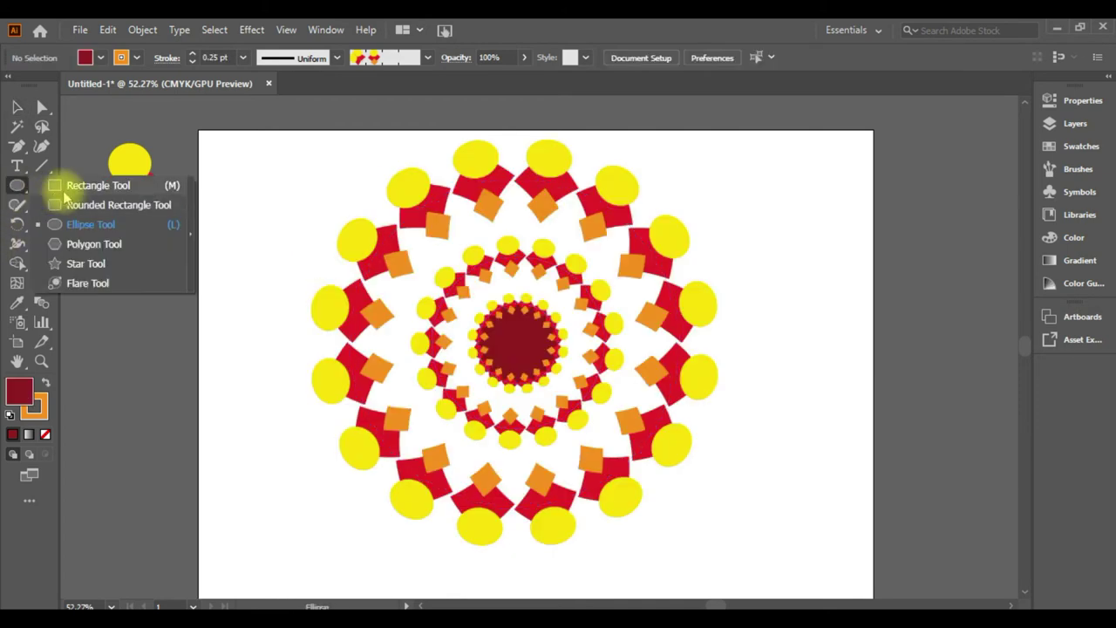
pyautogui.moveTo(70, 200); pyautogui.dragTo(96, 186)
pyautogui.moveTo(119, 277)
pyautogui.mouseDown()
pyautogui.moveTo(171, 346)
pyautogui.moveTo(171, 328)
pyautogui.mouseUp()
pyautogui.click(16, 106)
pyautogui.moveTo(179, 265); pyautogui.dragTo(201, 309)
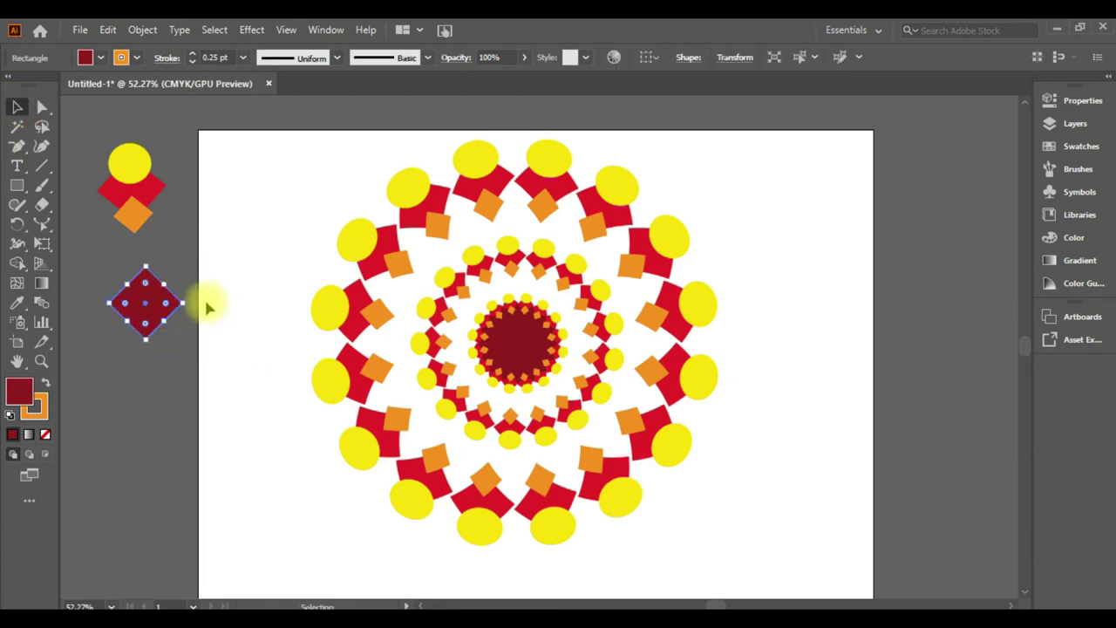
# Step: Paste two in-place copies of the diamond, shrinking the first inside the original
pyautogui.hotkey('ctrl', 'c')
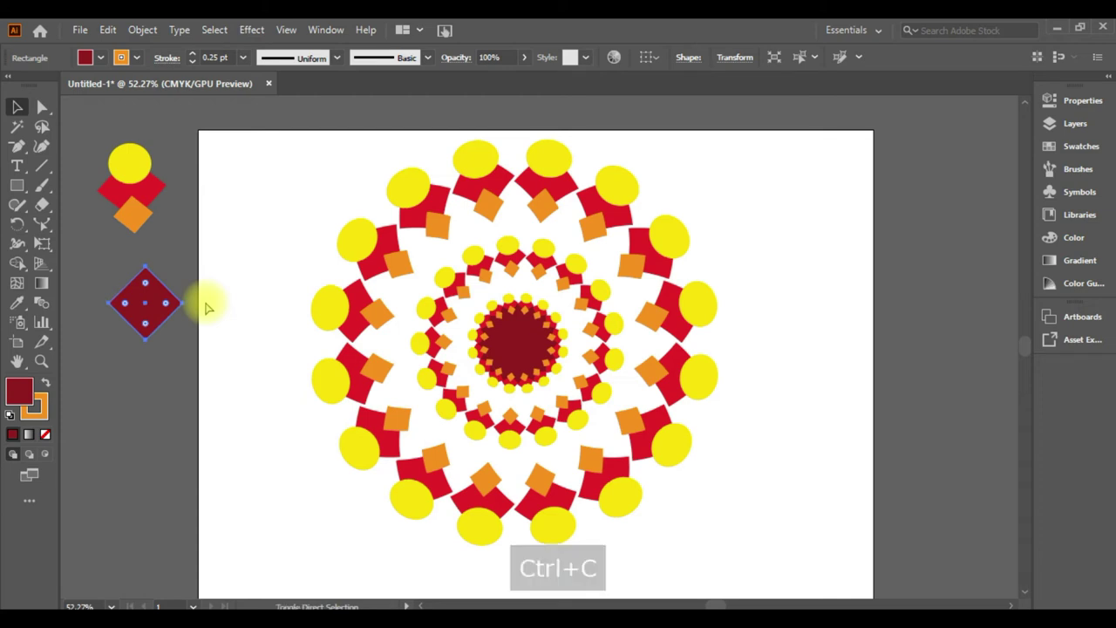
pyautogui.hotkey('ctrl', 'shift', 'v')
pyautogui.moveTo(160, 306); pyautogui.dragTo(150, 277)
pyautogui.hotkey('ctrl', 'c')
pyautogui.hotkey('ctrl', 'shift', 'v')
pyautogui.doubleClick(28, 395)
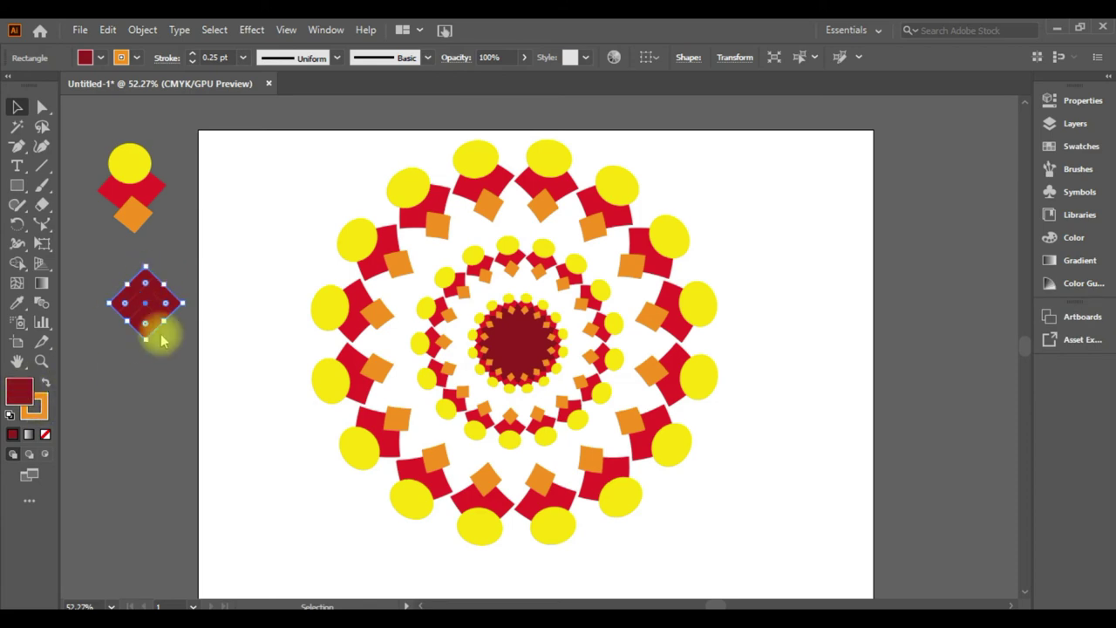
# Step: Fill the outer diamond deep purple
pyautogui.moveTo(829, 257); pyautogui.dragTo(829, 229)
pyautogui.click(799, 280)
pyautogui.click(981, 176)
pyautogui.click(282, 311)
# Step: Fill the inner diamond bright blue
pyautogui.click(146, 319)
pyautogui.doubleClick(20, 392)
pyautogui.moveTo(832, 366); pyautogui.dragTo(832, 251)
pyautogui.click(801, 202)
pyautogui.click(927, 180)
# Step: Fill the middle diamond bright cyan
pyautogui.click(179, 321)
pyautogui.click(126, 305)
pyautogui.doubleClick(19, 393)
pyautogui.moveTo(832, 366); pyautogui.dragTo(832, 259)
pyautogui.click(800, 171)
pyautogui.click(979, 174)
# Step: Set the stroke of all three diamonds to None
pyautogui.click(301, 208)
pyautogui.moveTo(87, 261); pyautogui.dragTo(195, 357)
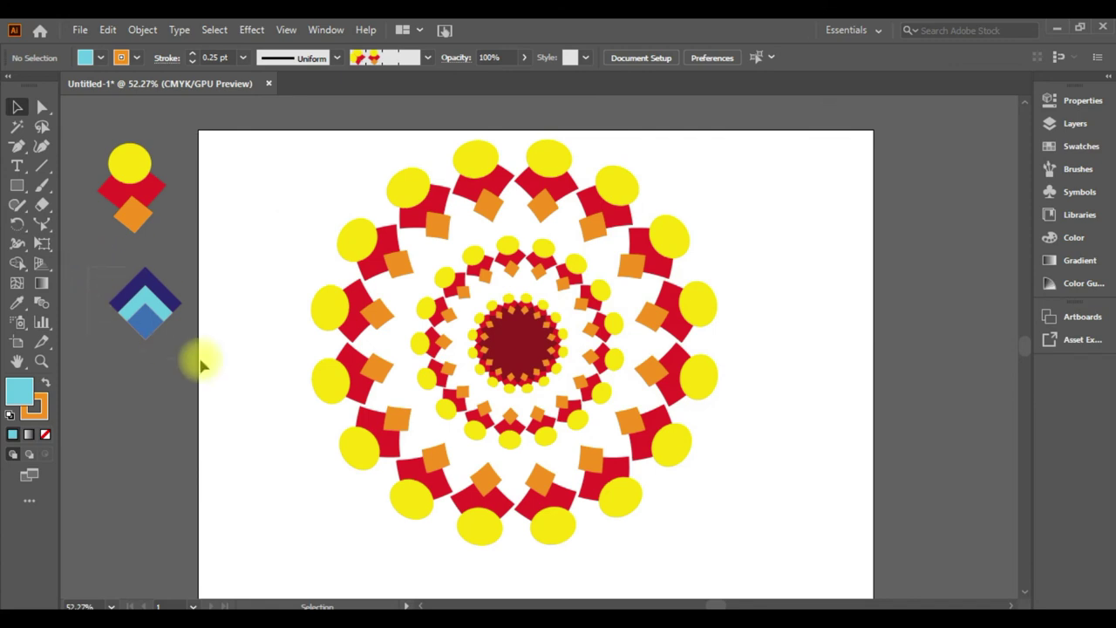
pyautogui.click(136, 57)
pyautogui.click(11, 84)
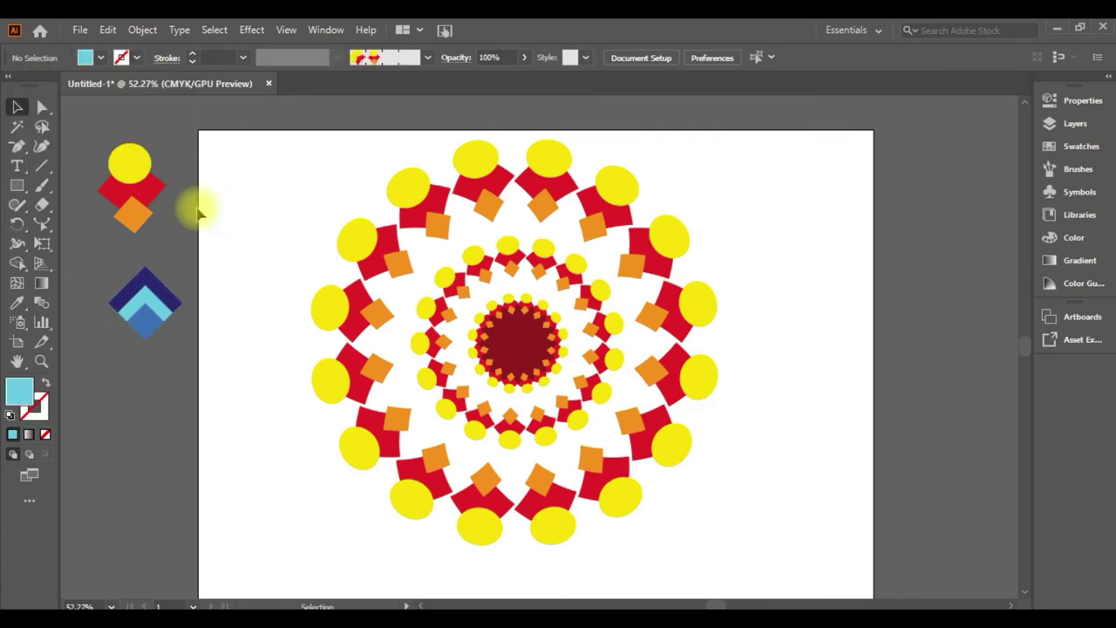
# Step: Group the three blue diamonds and start a new Pattern Brush from them
pyautogui.rightClick(153, 276)
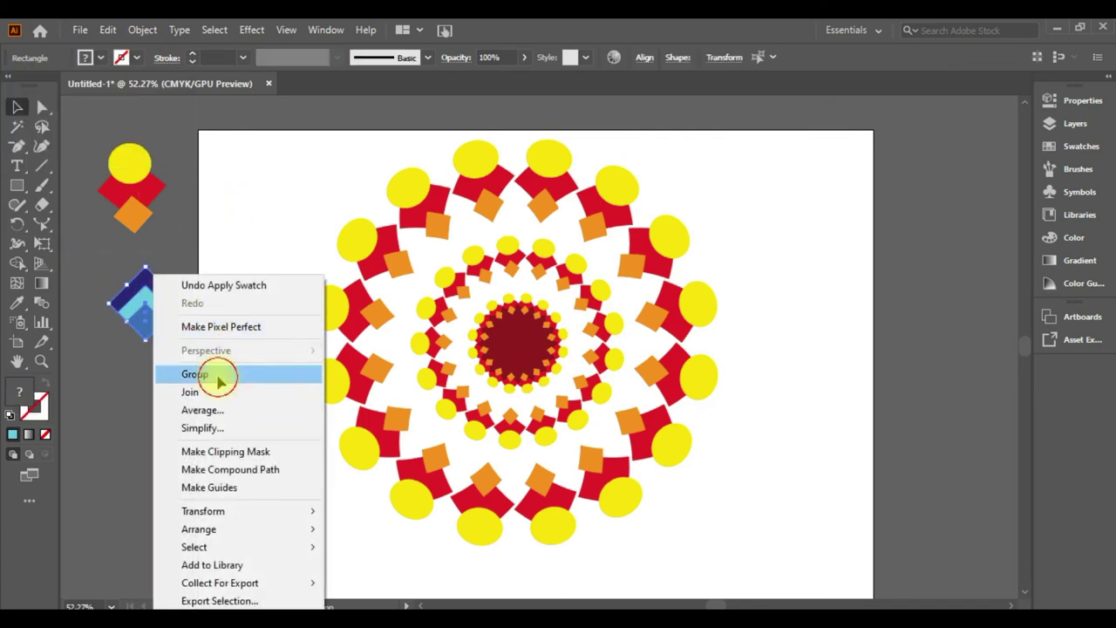
pyautogui.click(214, 376)
pyautogui.click(427, 57)
pyautogui.click(386, 184)
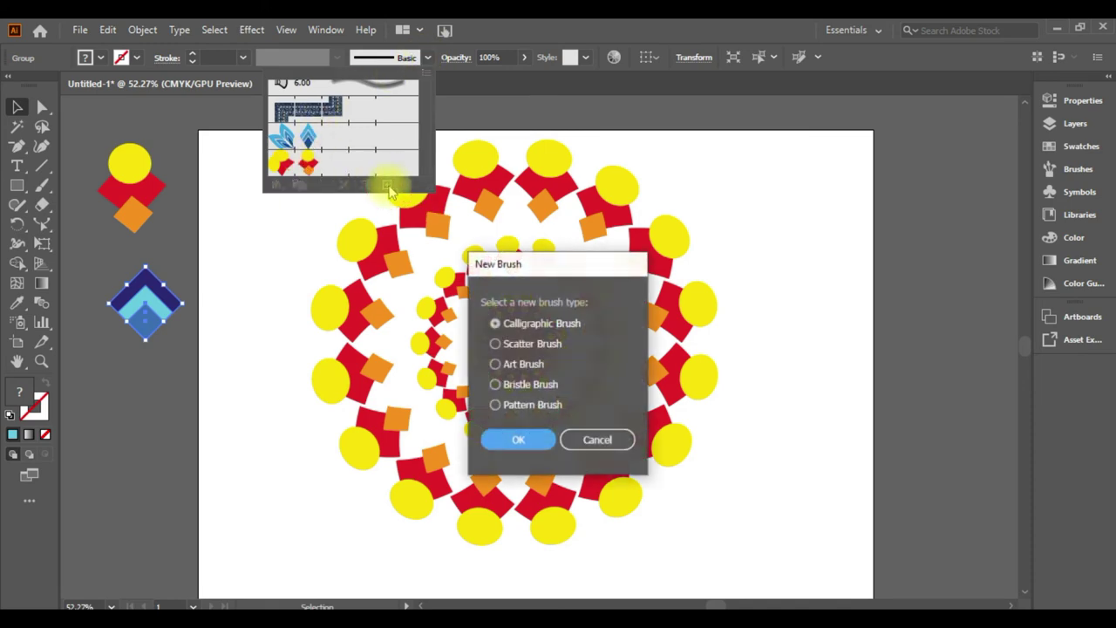
pyautogui.click(518, 404)
pyautogui.click(522, 438)
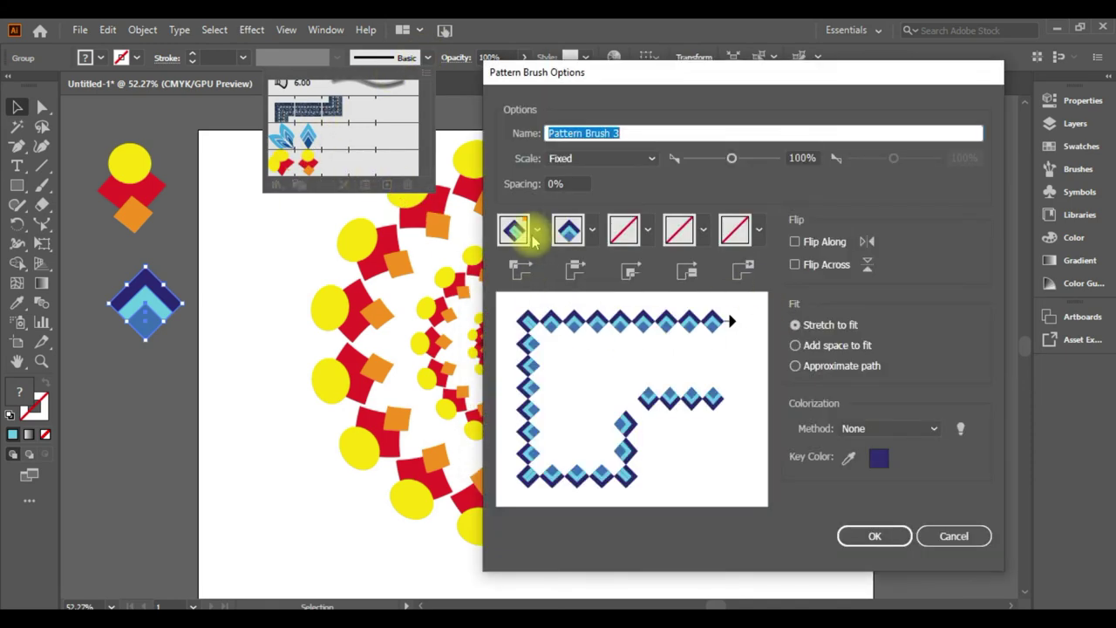
# Step: Set the brush's outer corner to Auto-Centered, keeping Stretch to Fit
pyautogui.click(537, 231)
pyautogui.click(409, 392)
pyautogui.click(524, 231)
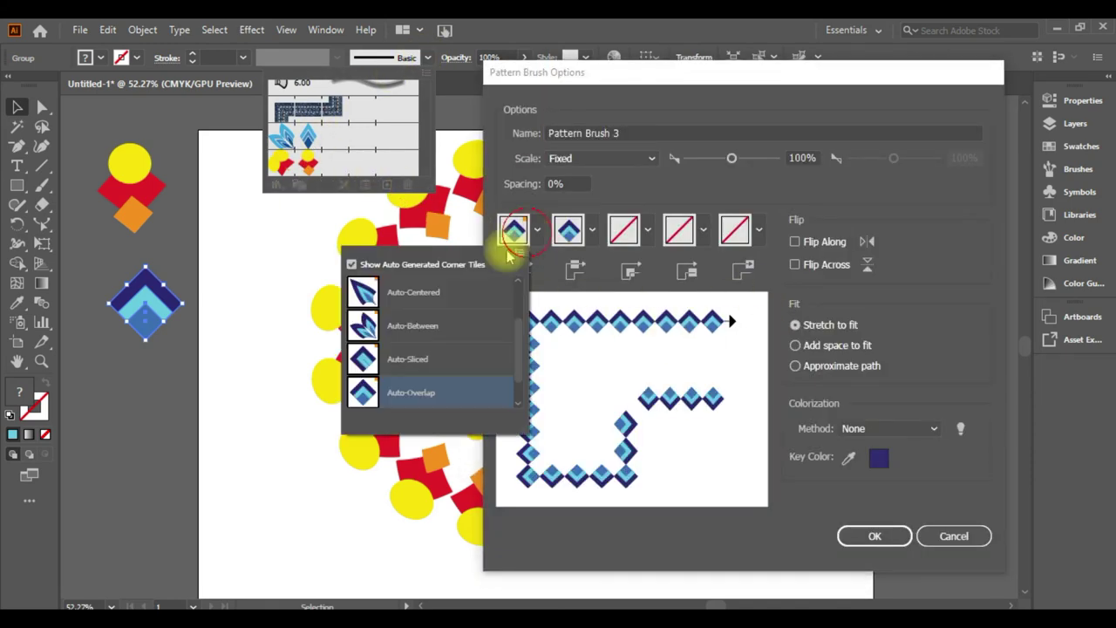
pyautogui.click(412, 292)
pyautogui.click(836, 346)
pyautogui.click(828, 328)
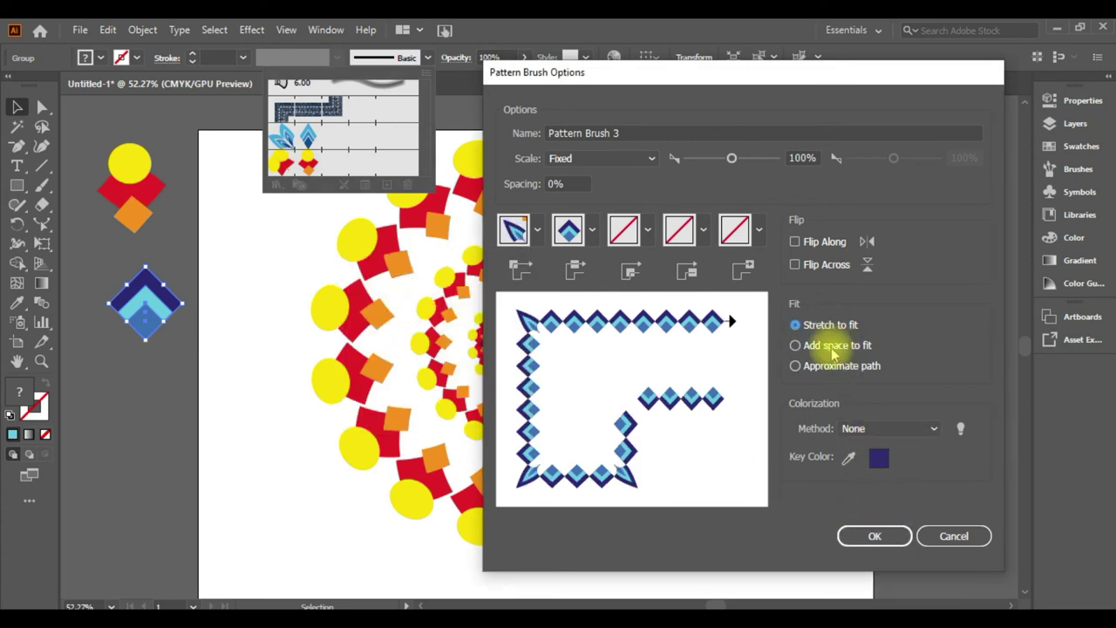
pyautogui.click(835, 346)
pyautogui.click(828, 325)
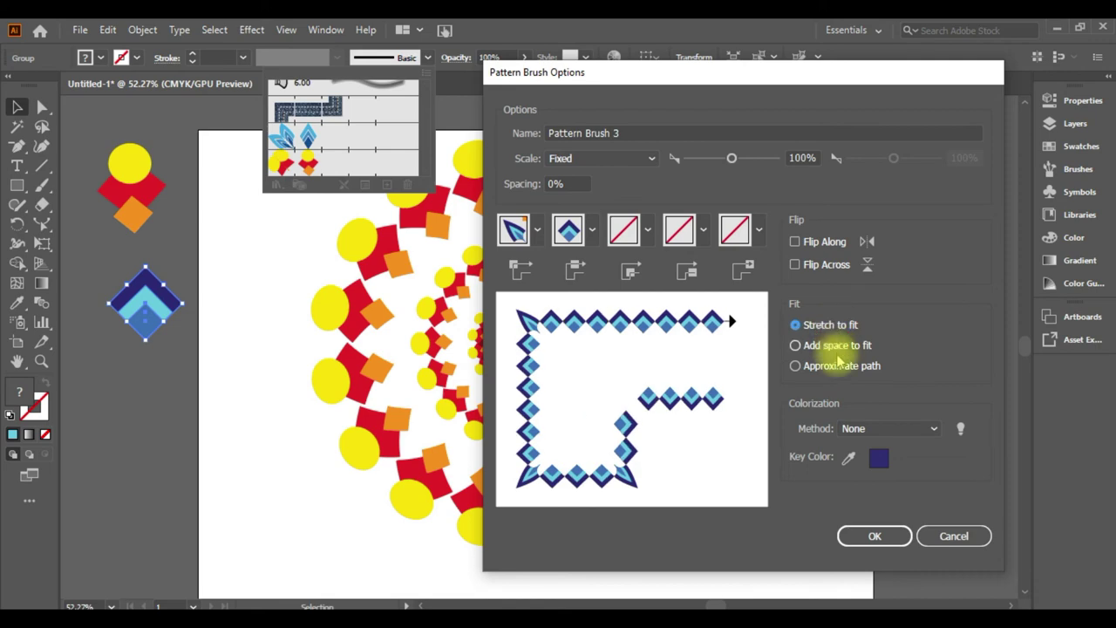
# Step: Preview the flip options and save the brush as Pattern Brush 3
pyautogui.click(824, 244)
pyautogui.click(824, 261)
pyautogui.click(824, 244)
pyautogui.click(824, 262)
pyautogui.click(881, 535)
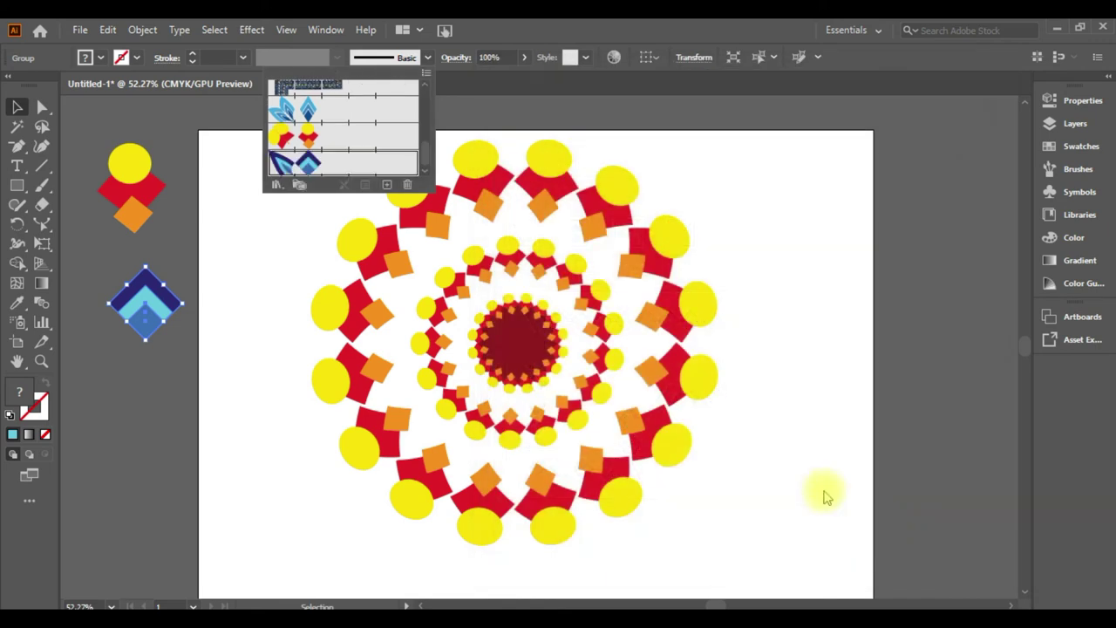
pyautogui.click(237, 475)
# Step: Apply Pattern Brush 3's blue diamonds to the mandala's ring ellipses
pyautogui.moveTo(262, 187); pyautogui.dragTo(823, 474)
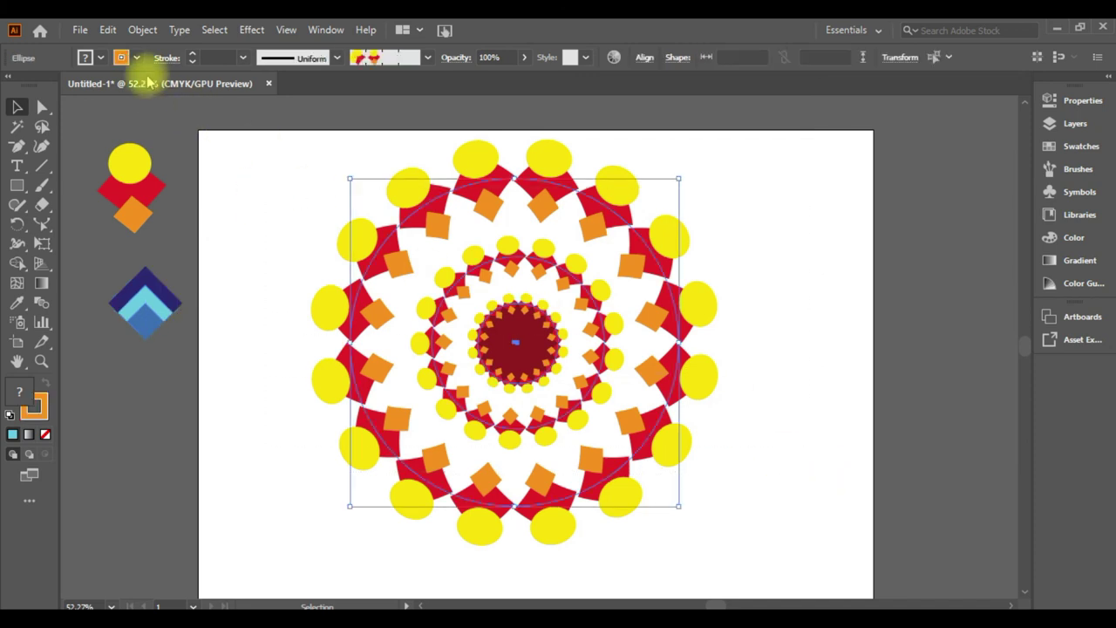
pyautogui.click(358, 55)
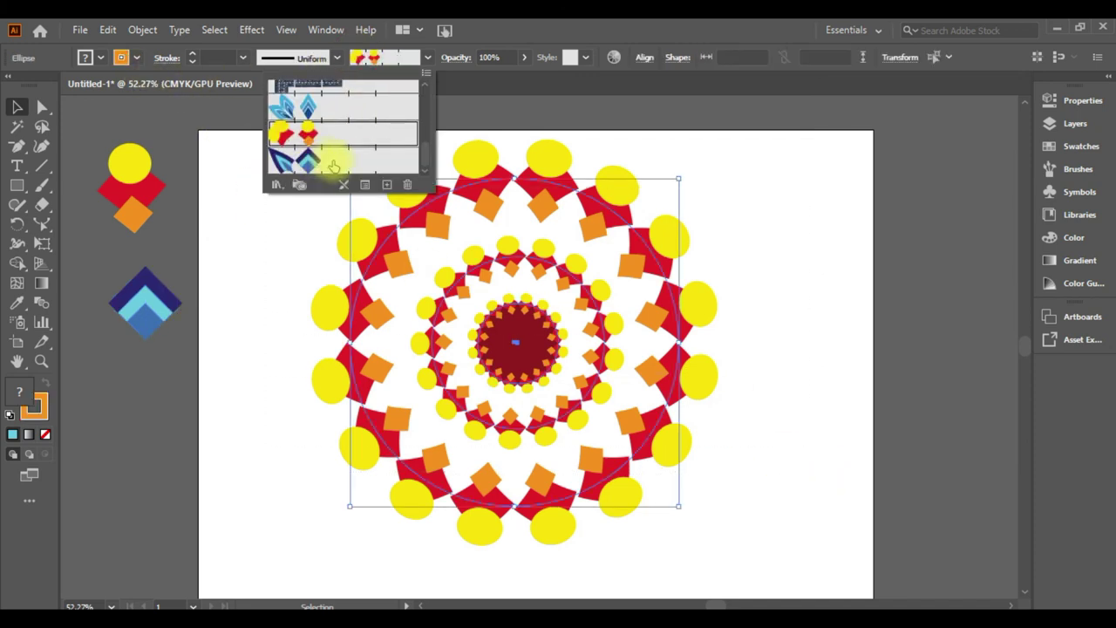
pyautogui.click(334, 165)
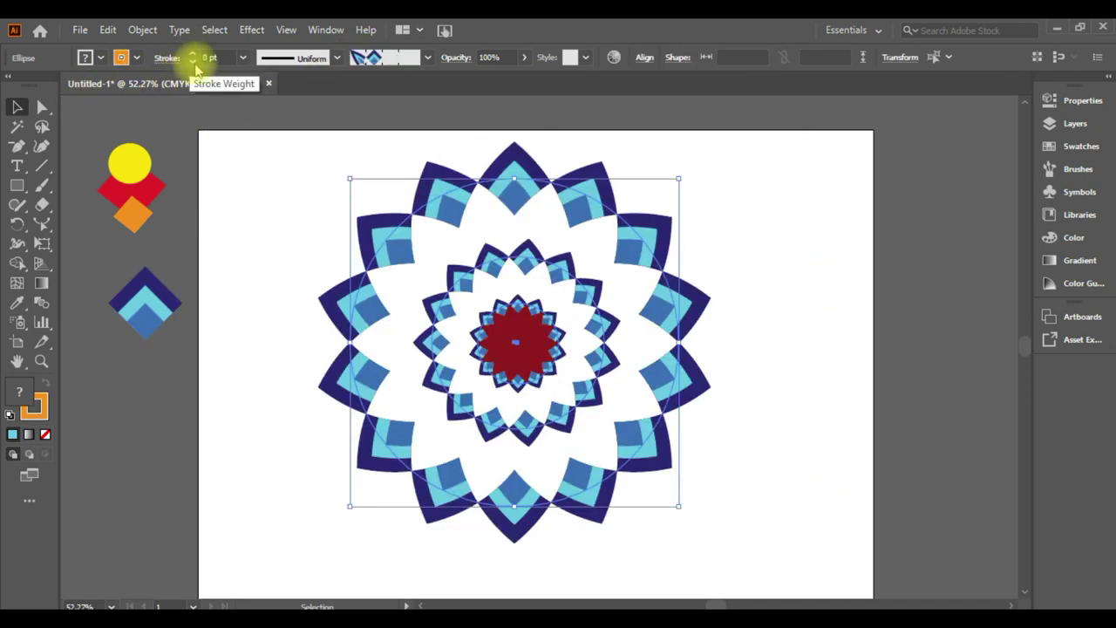
pyautogui.click(316, 166)
pyautogui.click(403, 234)
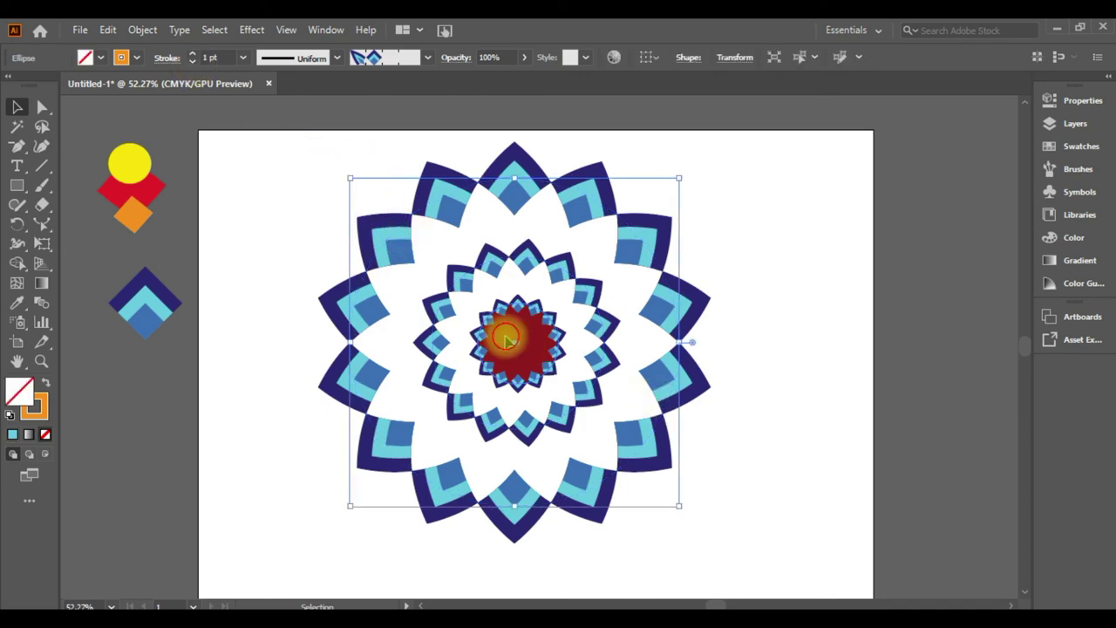
# Step: Change the red centre shape's fill to dark navy
pyautogui.click(515, 340)
pyautogui.doubleClick(20, 394)
pyautogui.moveTo(822, 288); pyautogui.dragTo(823, 250)
pyautogui.click(794, 305)
pyautogui.click(966, 186)
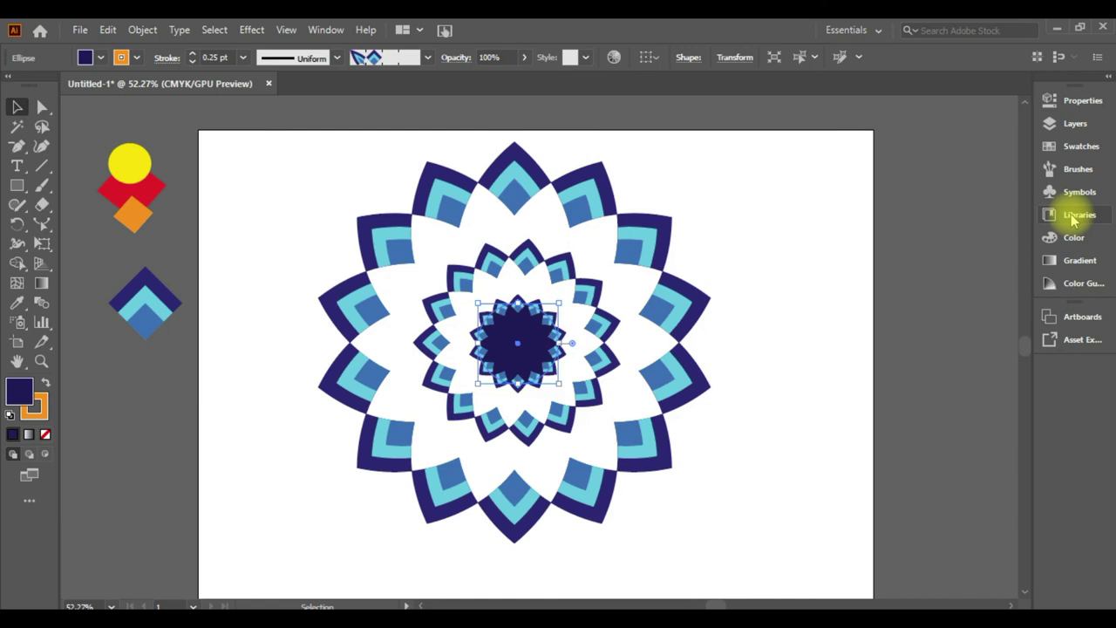
pyautogui.click(236, 381)
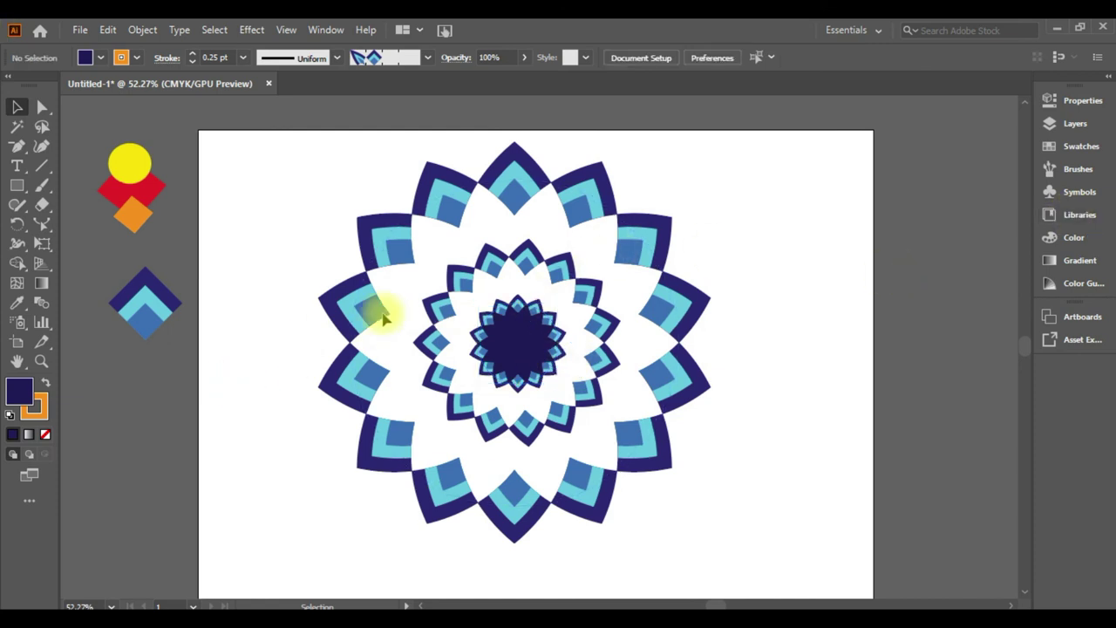
# Step: Reduce the outer ring's stroke weight to 0.5 pt
pyautogui.click(381, 319)
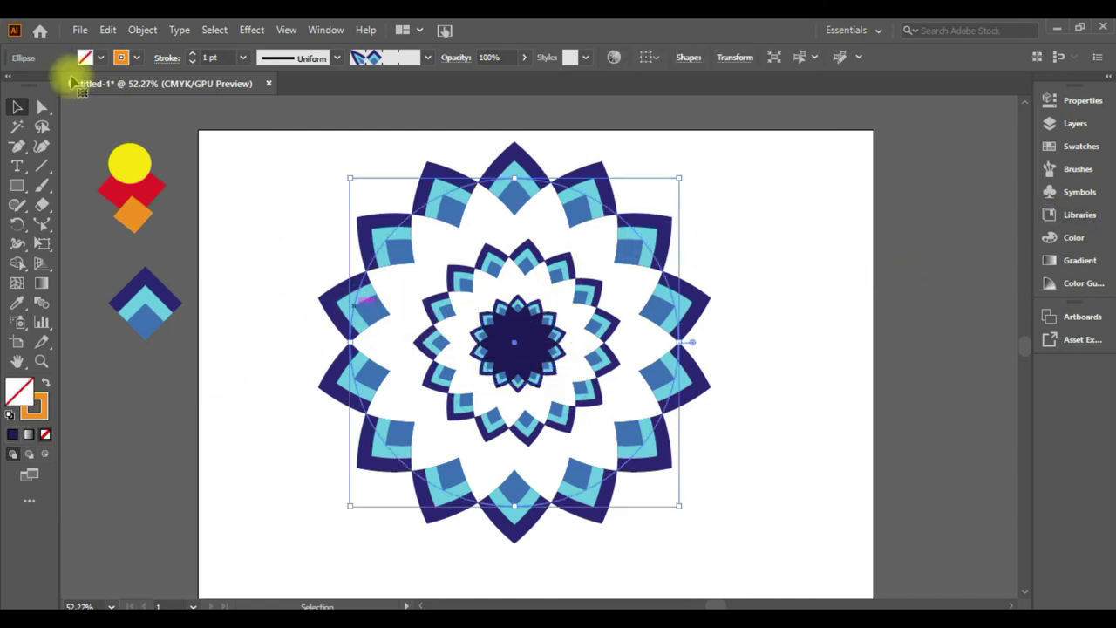
pyautogui.click(192, 62)
pyautogui.click(193, 61)
pyautogui.press('Left')
pyautogui.press('Right')
pyautogui.click(816, 300)
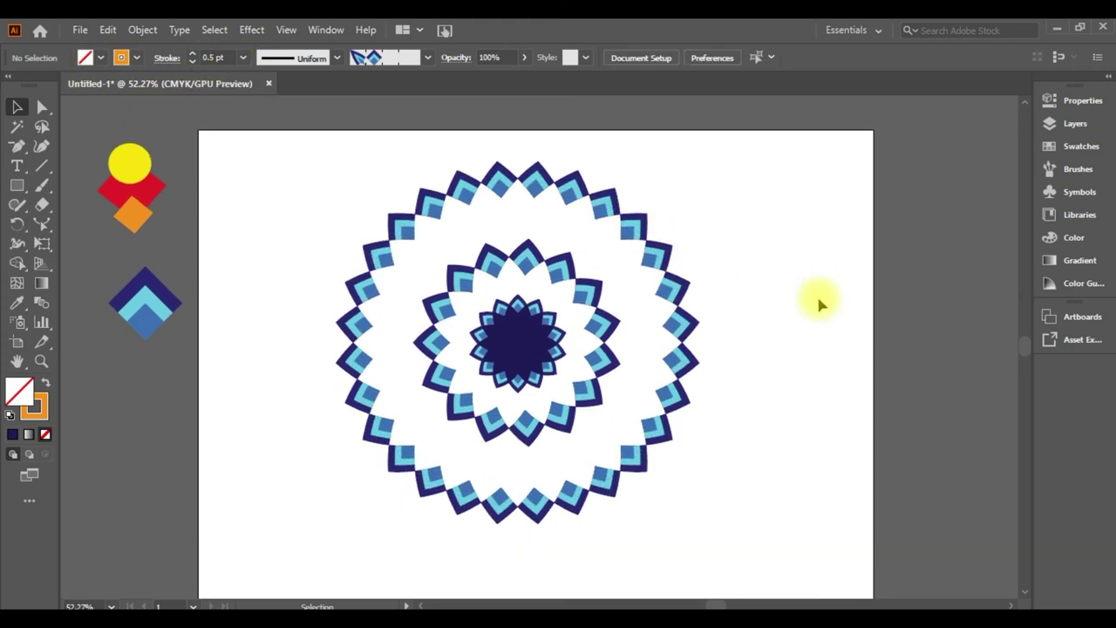
# Step: Switch all the rings to the lighter cyan-and-blue chevron brush
pyautogui.moveTo(314, 163); pyautogui.dragTo(743, 478)
pyautogui.click(357, 57)
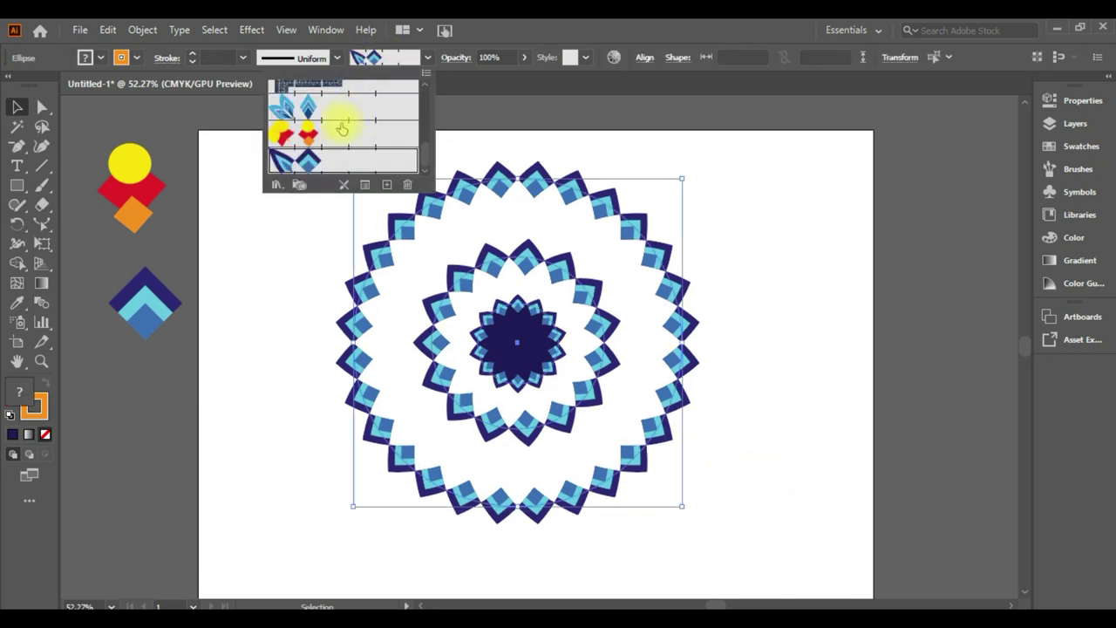
pyautogui.click(359, 120)
pyautogui.click(850, 262)
pyautogui.click(852, 266)
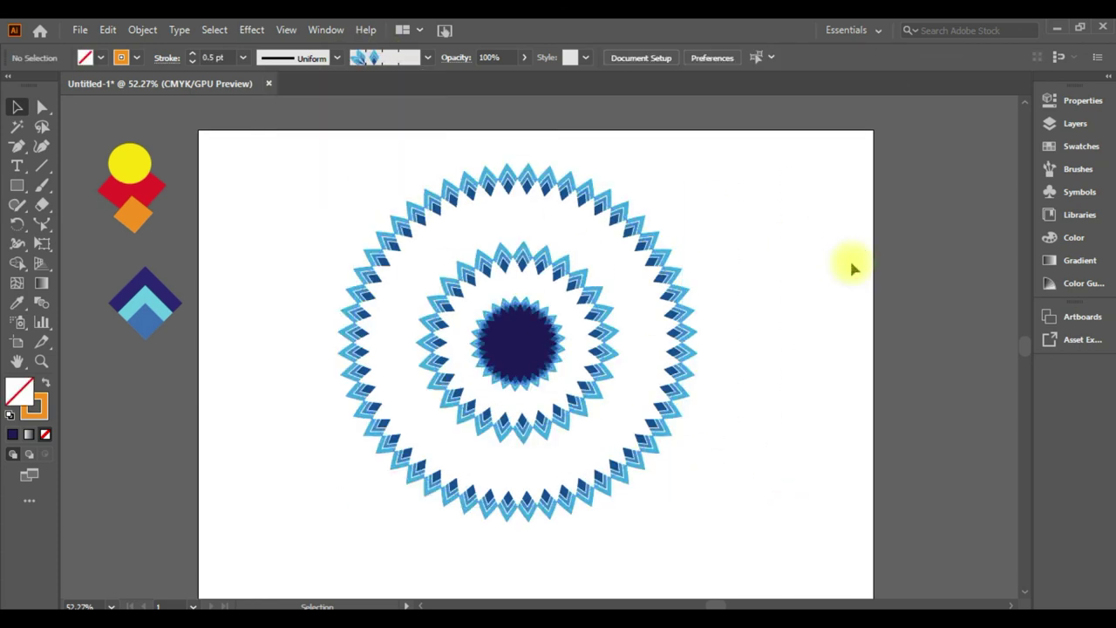